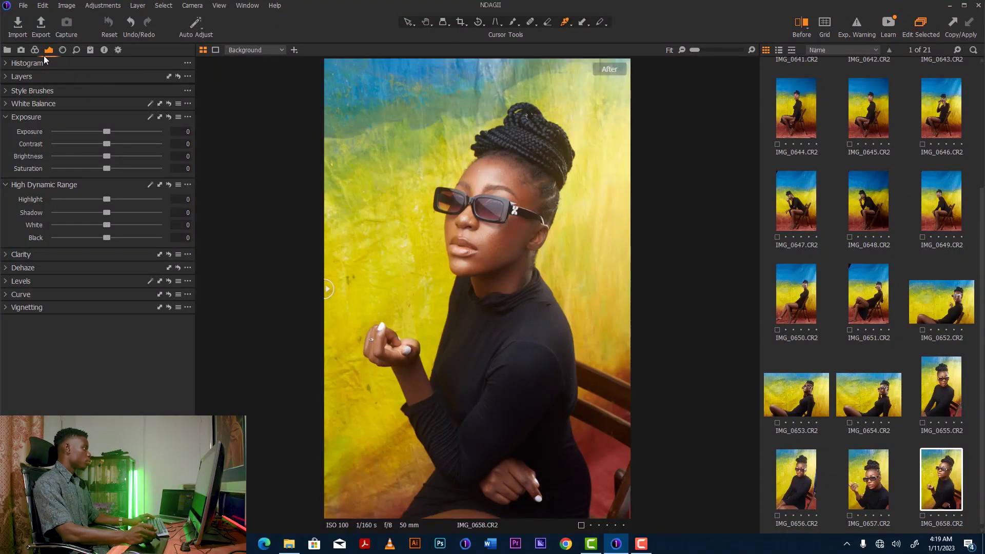
Step: Collapse Exposure and HDR, glance at the Color tab, collapse Color Balance, return to Exposure
{"action": "left_click", "coordinate": [23, 117]}
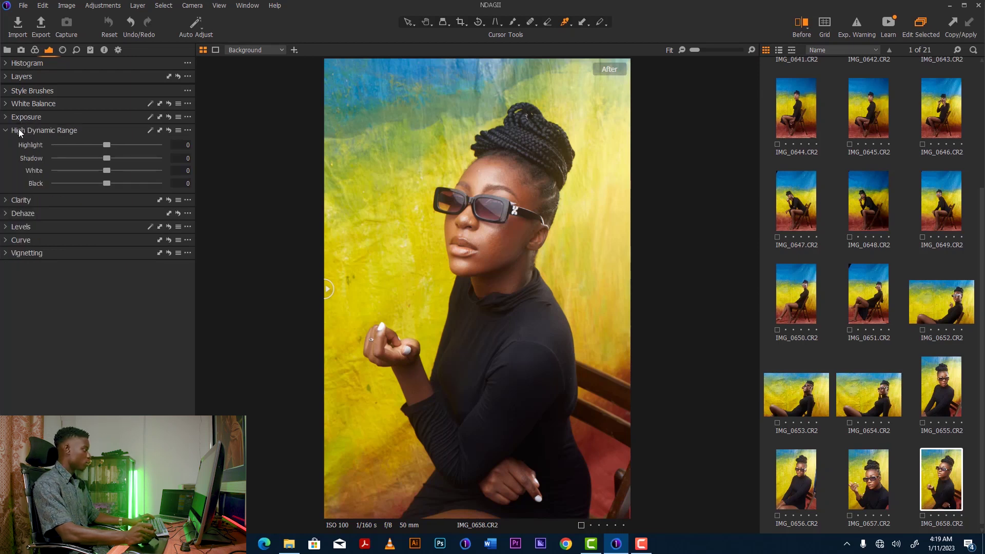
{"action": "left_click", "coordinate": [19, 132]}
{"action": "left_click", "coordinate": [35, 50]}
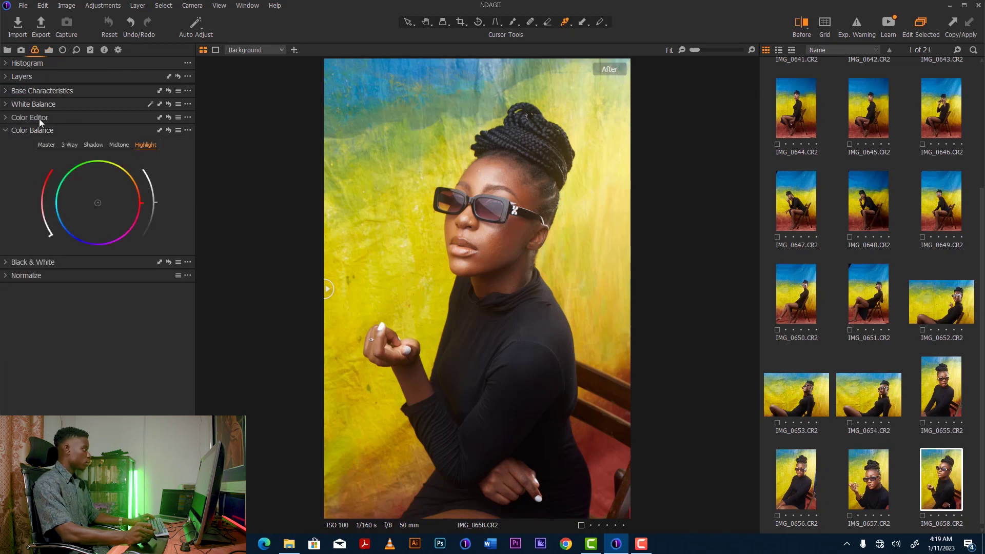
{"action": "left_click", "coordinate": [41, 131]}
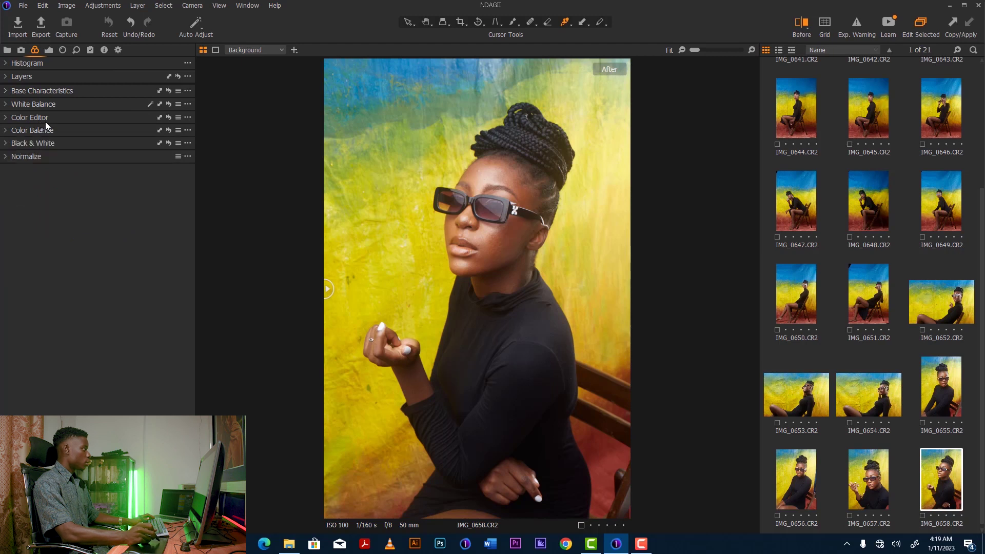
{"action": "left_click", "coordinate": [49, 49]}
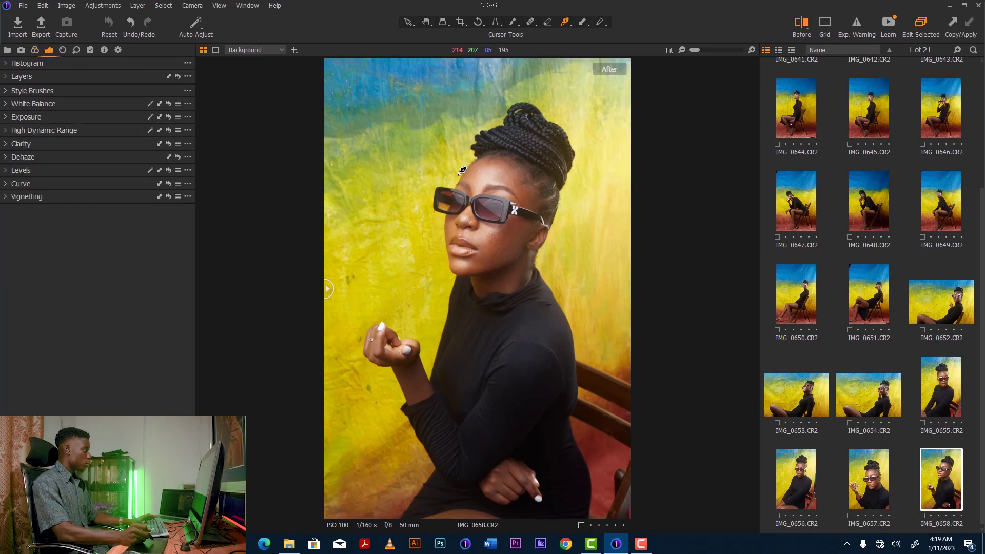
Step: Raise a Luma curve point near 184 and lift a shadow point near 67/74
{"action": "left_click", "coordinate": [8, 183]}
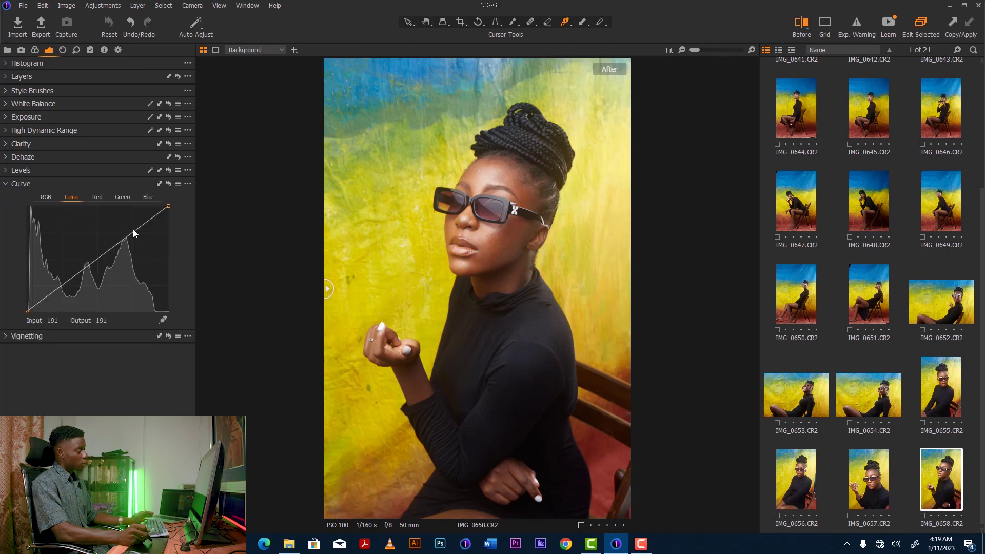
{"action": "left_click_drag", "start_coordinate": [133, 232], "coordinate": [134, 234]}
{"action": "left_click_drag", "start_coordinate": [65, 285], "coordinate": [66, 285]}
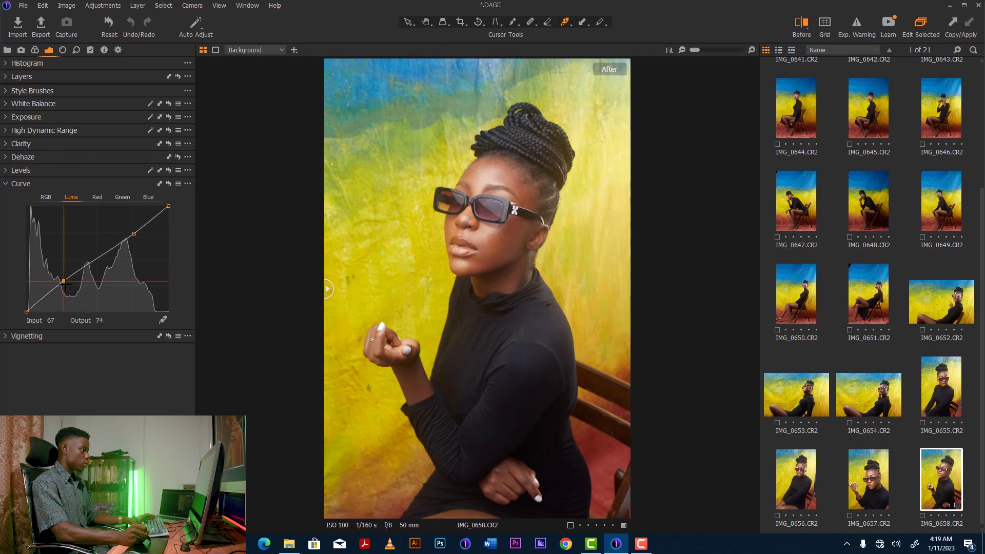
{"action": "left_click", "coordinate": [45, 183]}
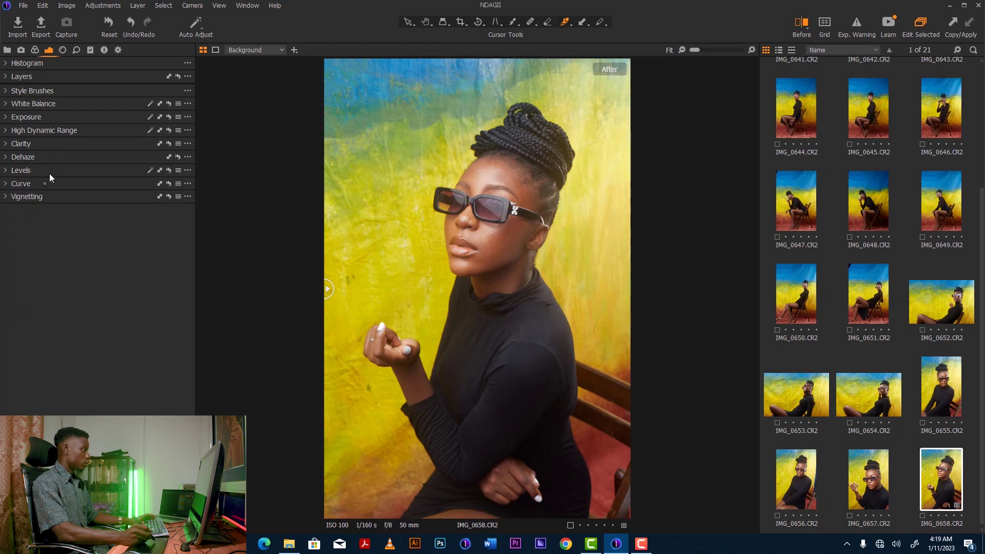
Step: Drag the RGB Levels sliders to black point 5 and white point 246
{"action": "left_click", "coordinate": [57, 171]}
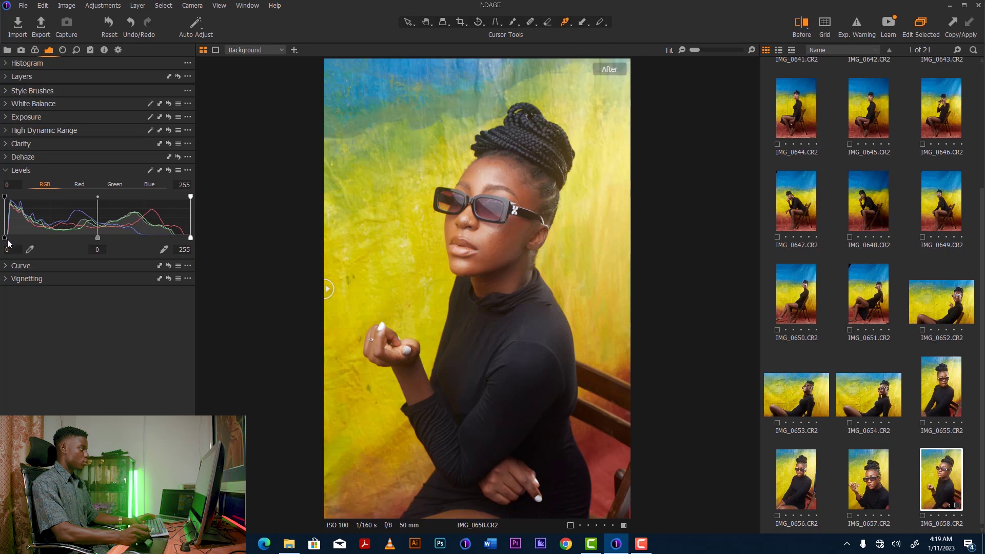
{"action": "left_click_drag", "start_coordinate": [5, 238], "coordinate": [6, 241]}
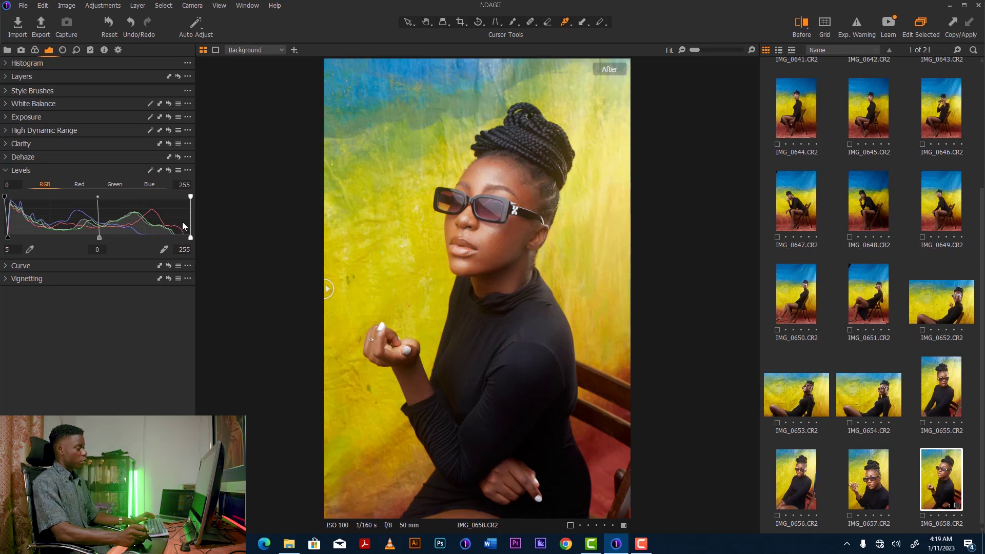
{"action": "left_click_drag", "start_coordinate": [190, 239], "coordinate": [183, 239]}
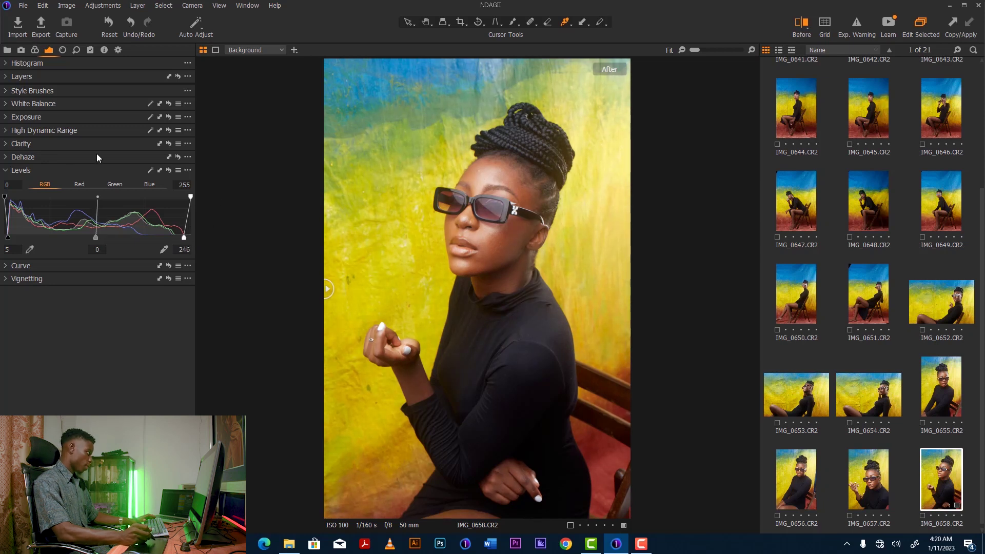
{"action": "left_click", "coordinate": [46, 171]}
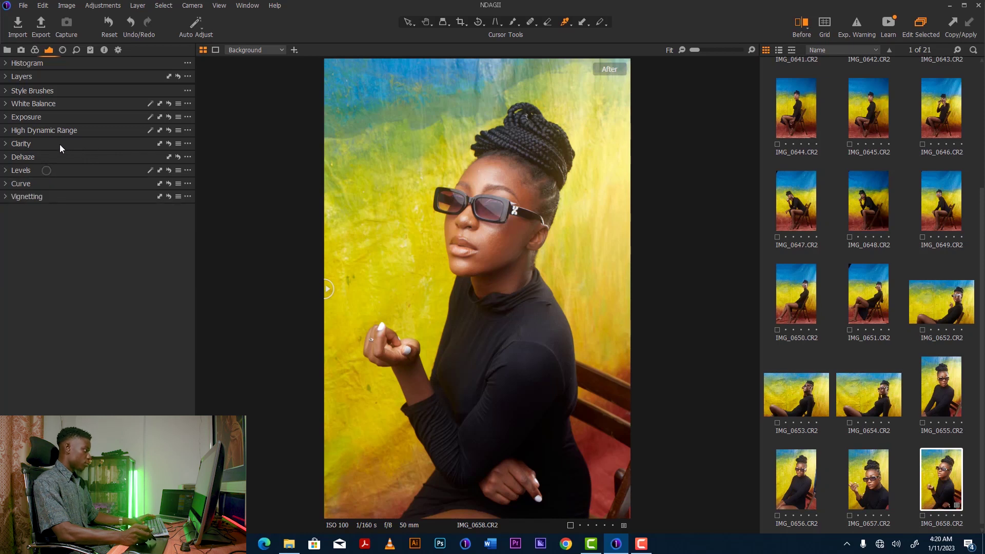
Step: Using the Natural method, drag Clarity to 25 and Structure to 9
{"action": "left_click", "coordinate": [57, 144]}
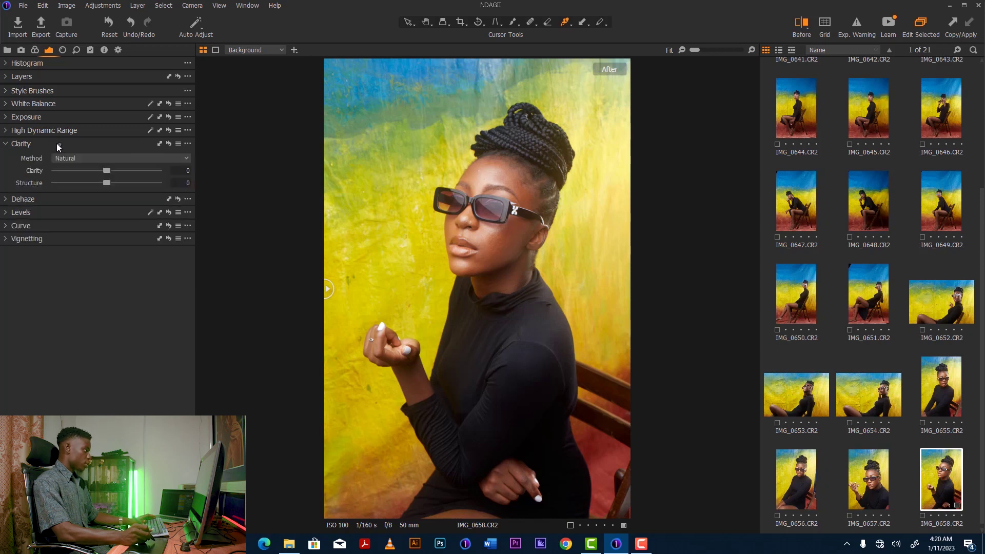
{"action": "left_click", "coordinate": [108, 171]}
{"action": "left_click_drag", "start_coordinate": [105, 173], "coordinate": [114, 172]}
{"action": "left_click_drag", "start_coordinate": [114, 171], "coordinate": [116, 171]}
{"action": "left_click_drag", "start_coordinate": [108, 184], "coordinate": [109, 184]}
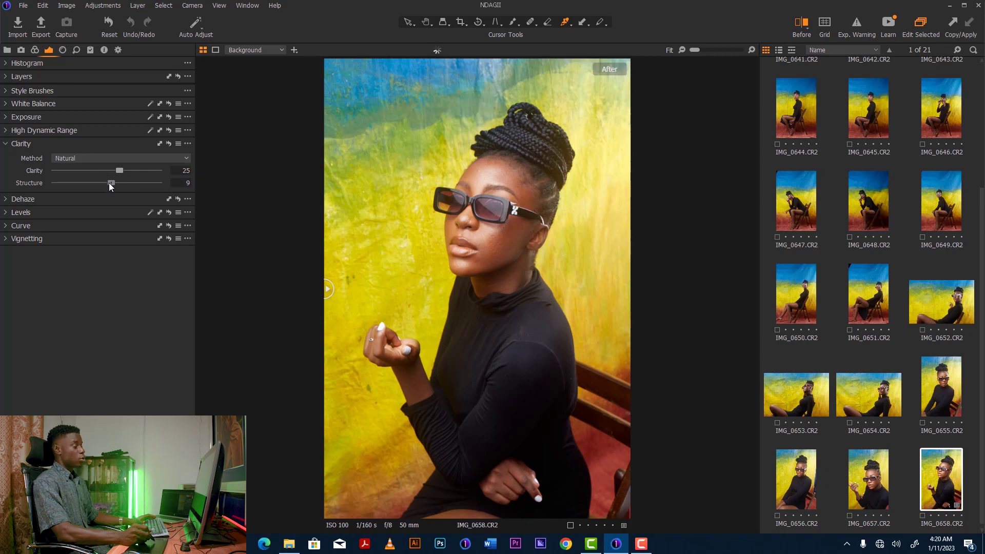
{"action": "left_click", "coordinate": [68, 143]}
{"action": "left_click", "coordinate": [82, 131]}
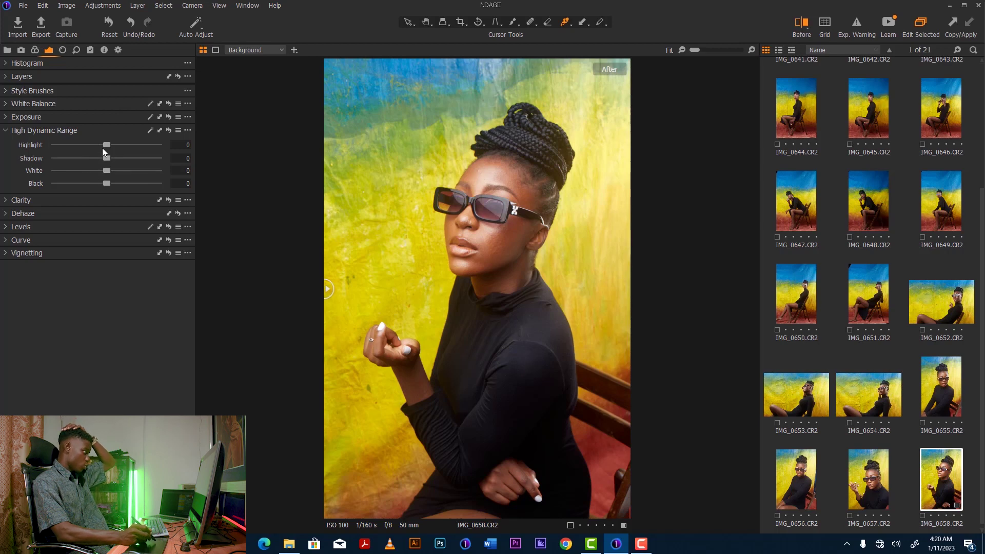
Step: Set High Dynamic Range Highlight to -100, Shadow to 31 and Black to -23
{"action": "left_click_drag", "start_coordinate": [109, 145], "coordinate": [22, 136]}
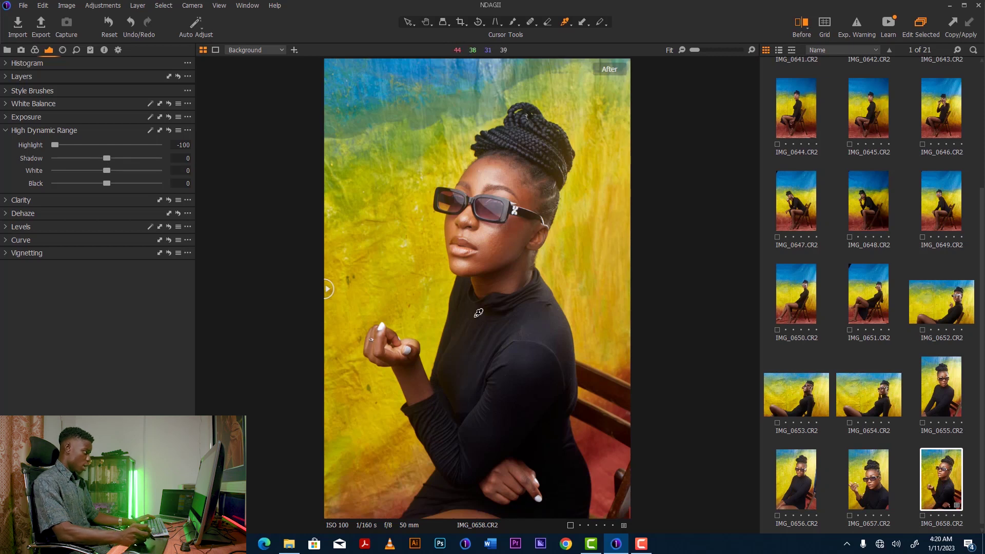
{"action": "left_click_drag", "start_coordinate": [106, 158], "coordinate": [117, 160]}
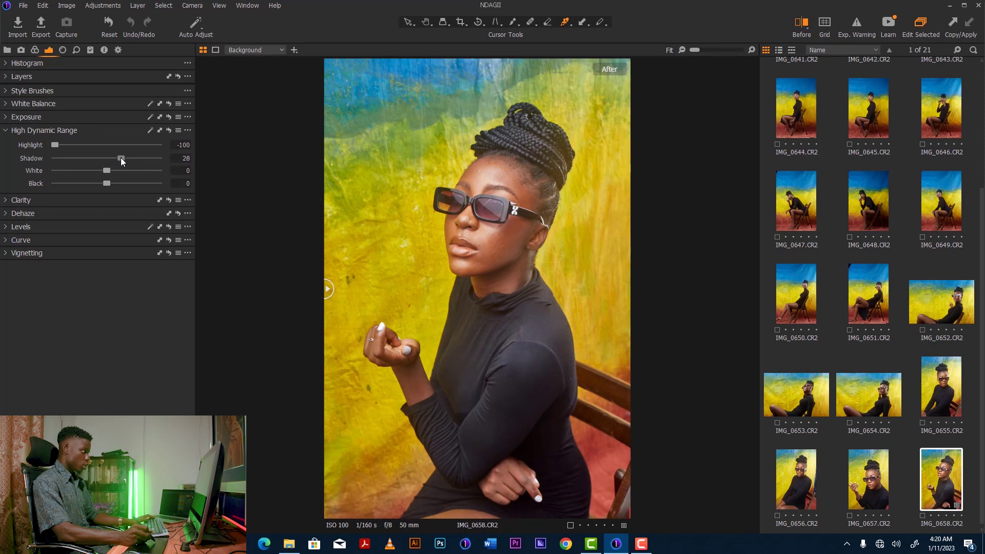
{"action": "left_click_drag", "start_coordinate": [121, 158], "coordinate": [96, 184]}
{"action": "left_click", "coordinate": [89, 131]}
Step: Raise Exposure saturation to 15 and compare with the original via the Before/After split
{"action": "left_click", "coordinate": [85, 117]}
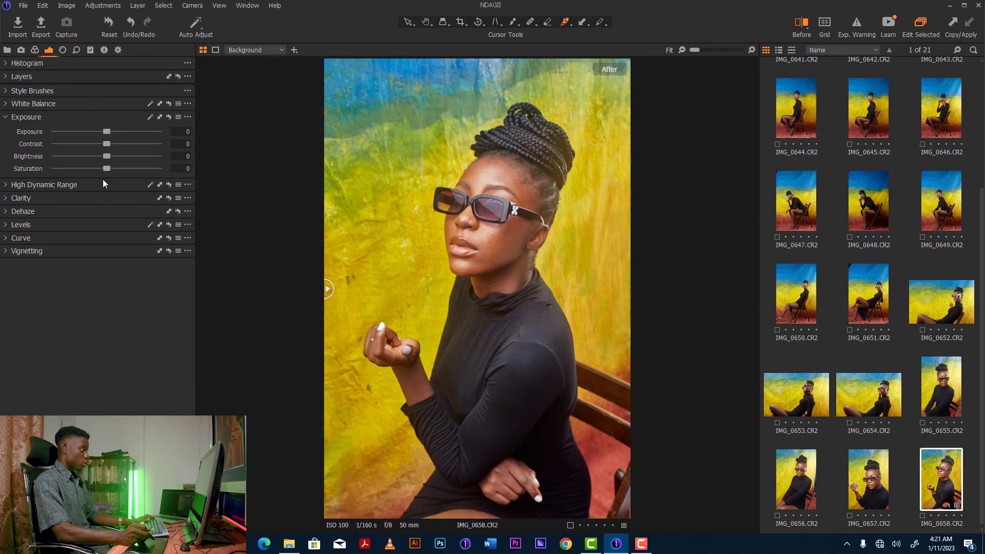
{"action": "left_click_drag", "start_coordinate": [107, 169], "coordinate": [107, 169]}
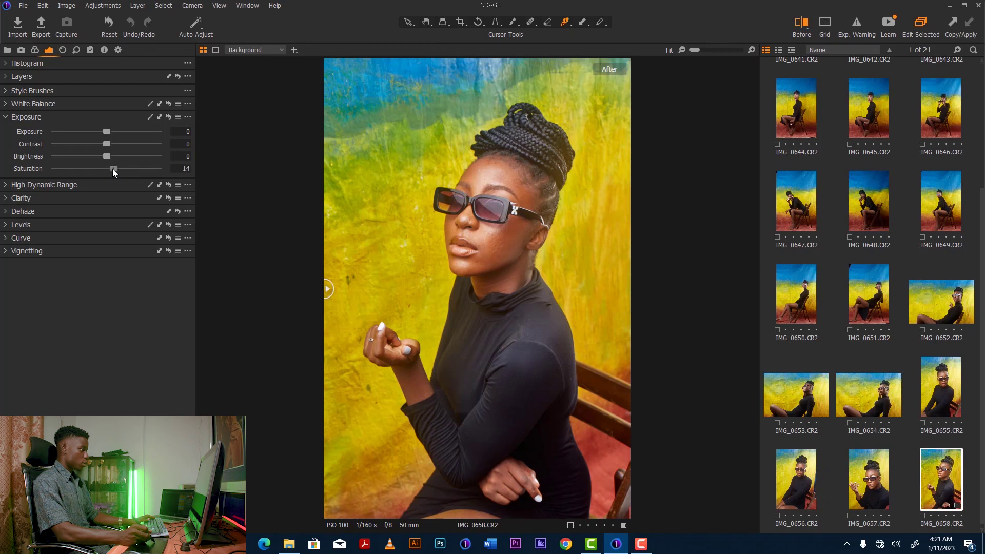
{"action": "left_click_drag", "start_coordinate": [113, 168], "coordinate": [115, 169]}
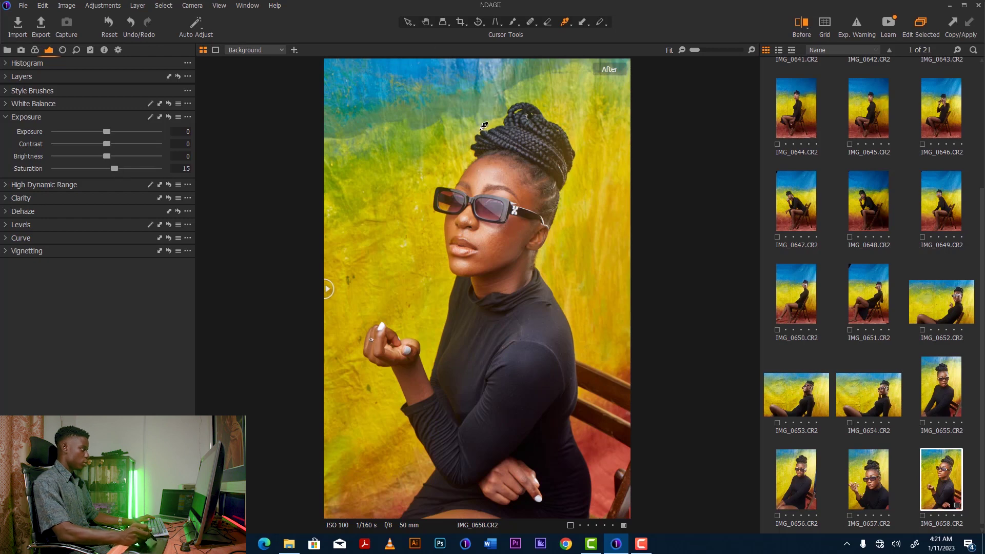
{"action": "left_click", "coordinate": [64, 117]}
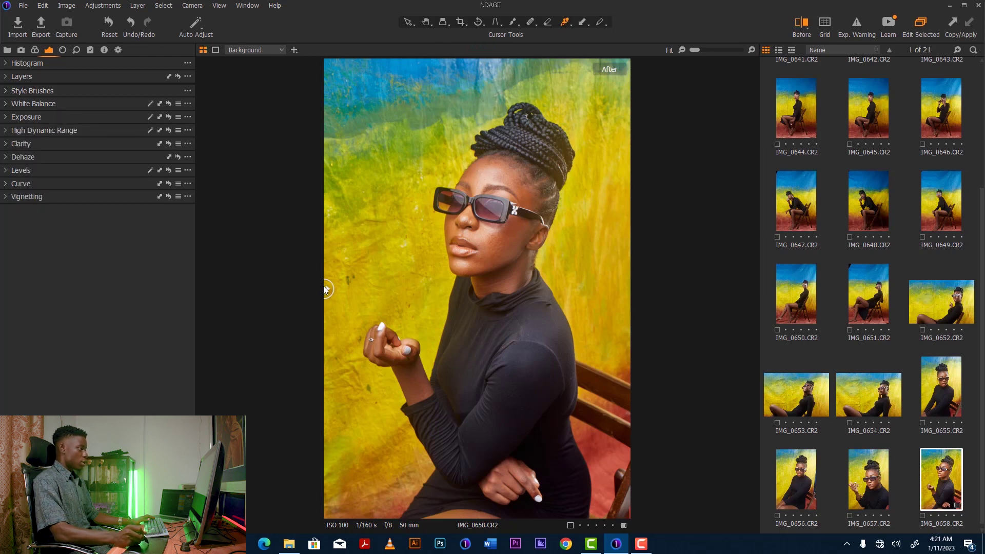
{"action": "left_click_drag", "start_coordinate": [326, 289], "coordinate": [305, 283]}
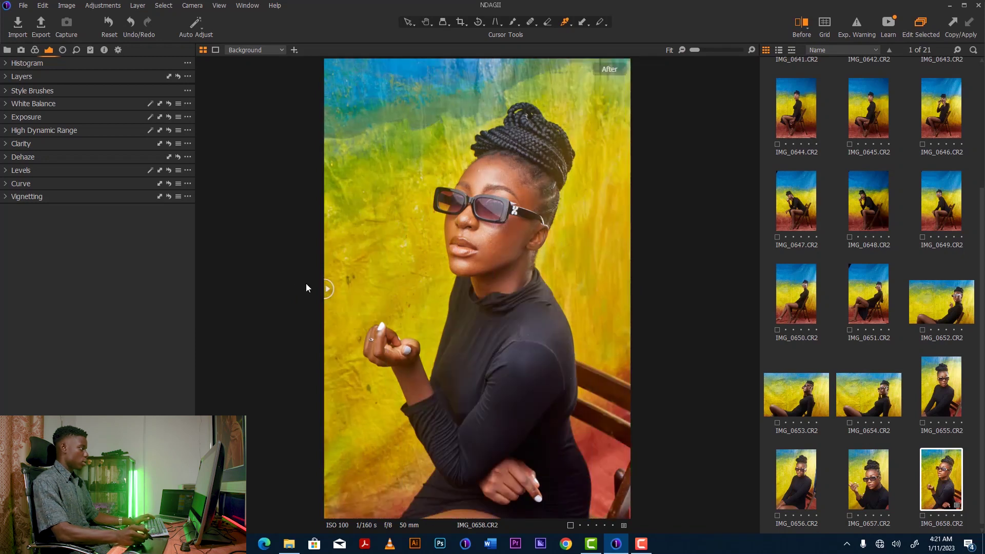
{"action": "left_click", "coordinate": [72, 101]}
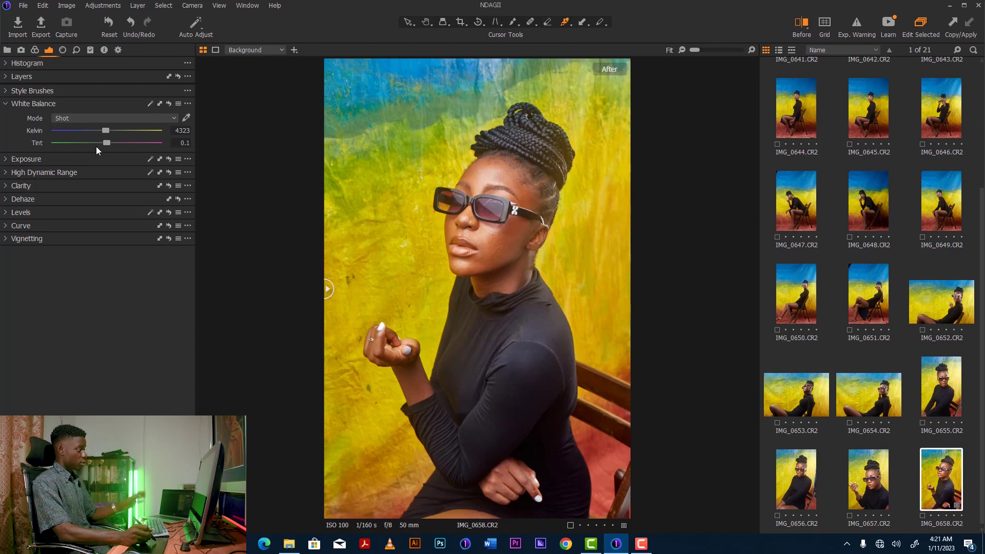
Step: Try cooler Kelvin values, then keep a custom 3980 K white balance
{"action": "left_click_drag", "start_coordinate": [107, 131], "coordinate": [159, 131]}
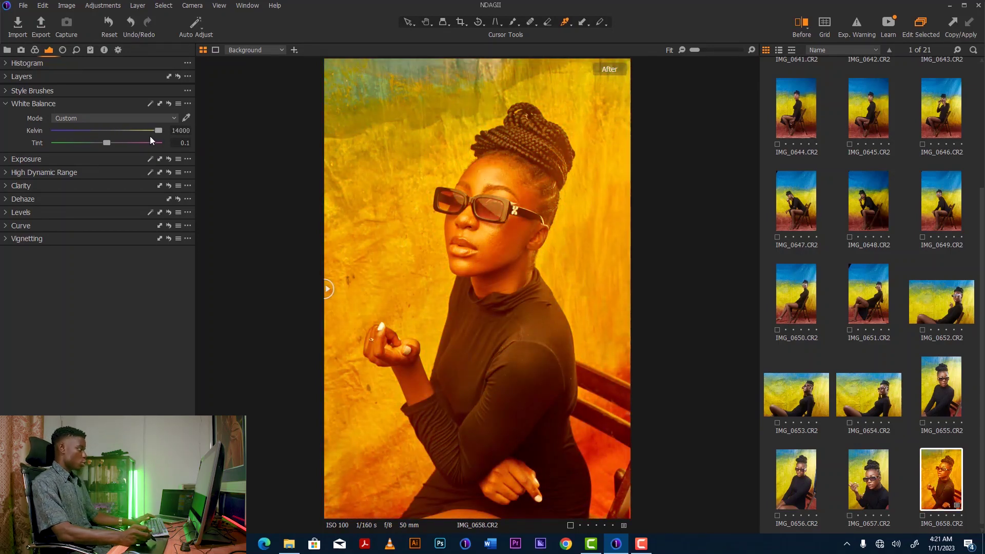
{"action": "double_click", "coordinate": [107, 131]}
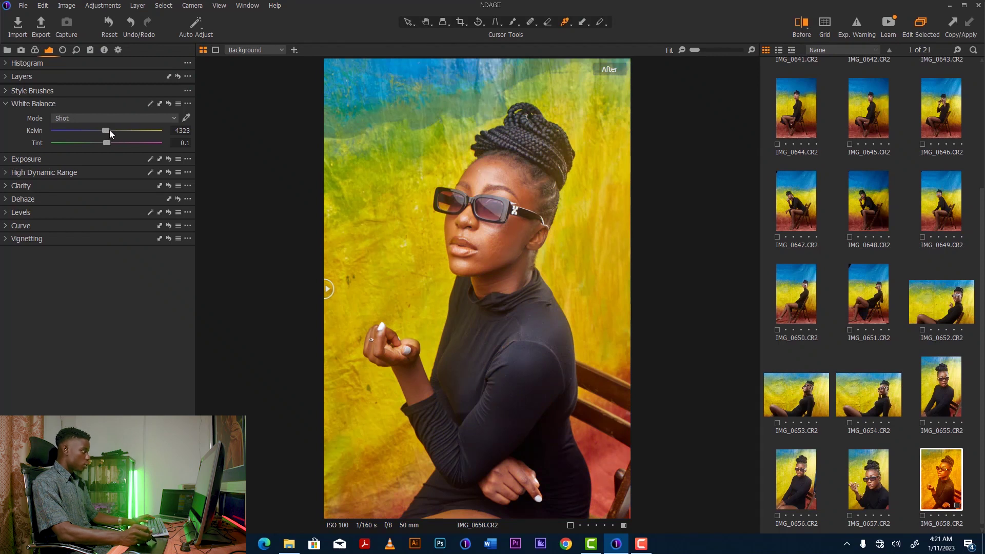
{"action": "scroll", "coordinate": [106, 130], "scroll_direction": "down", "scroll_amount": 6}
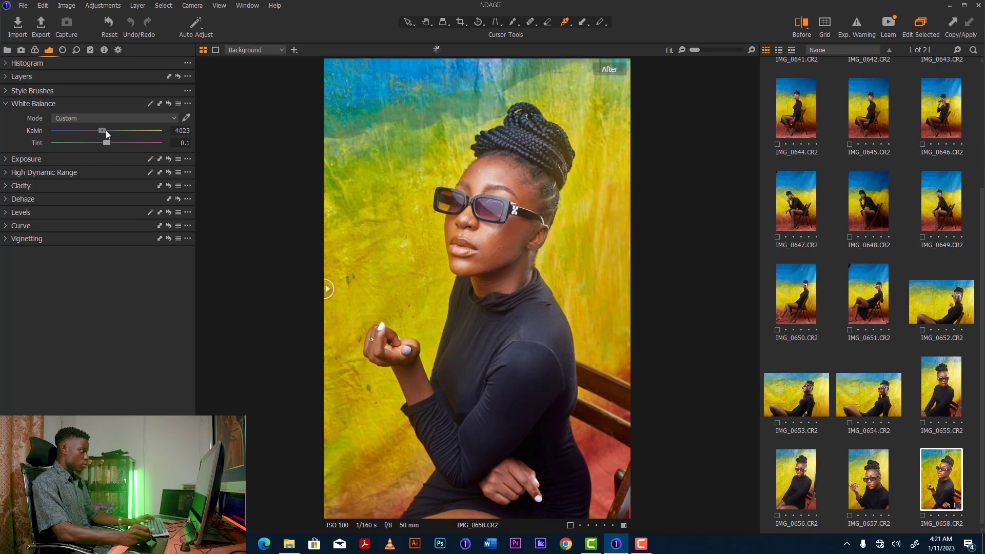
{"action": "scroll", "coordinate": [105, 130], "scroll_direction": "down", "scroll_amount": 1}
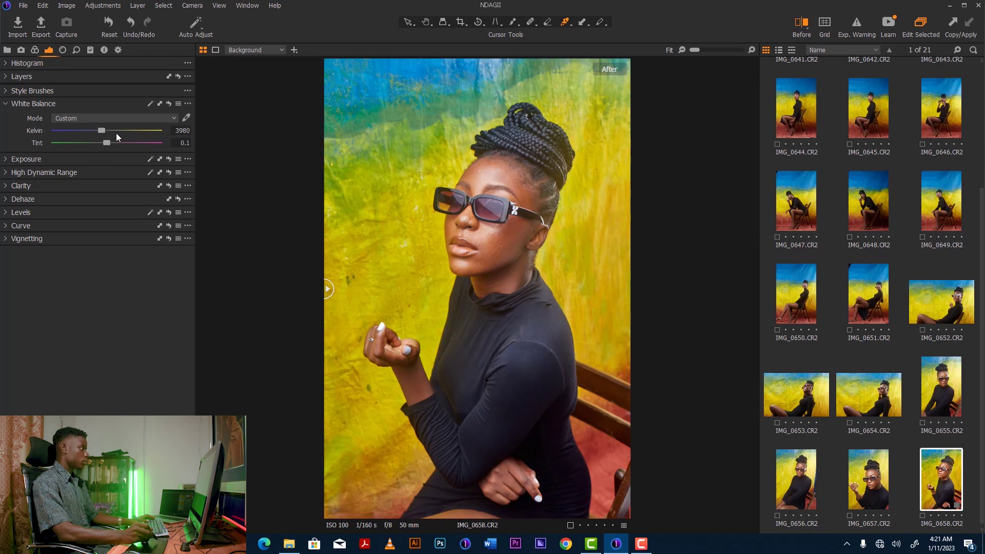
{"action": "left_click", "coordinate": [168, 103]}
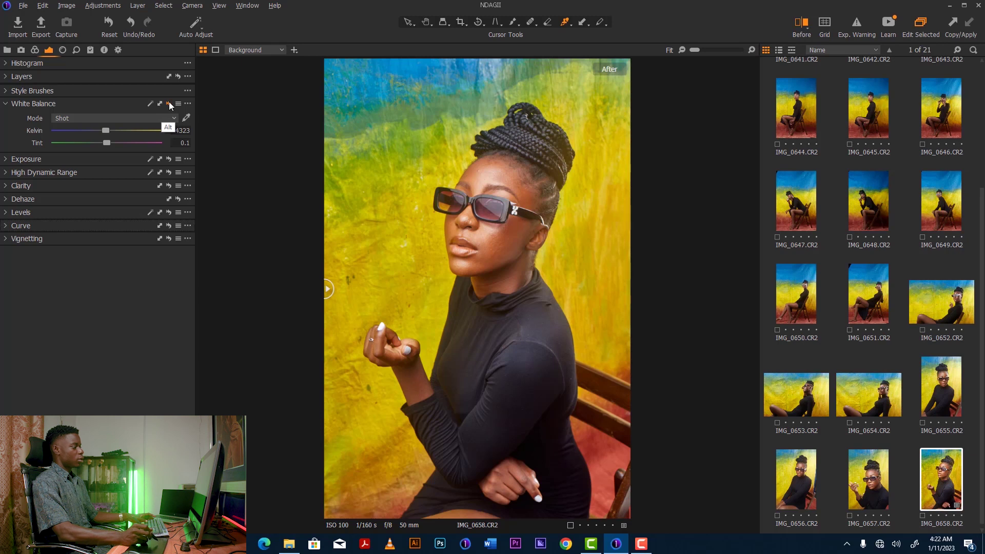
{"action": "key", "text": "ctrl+z"}
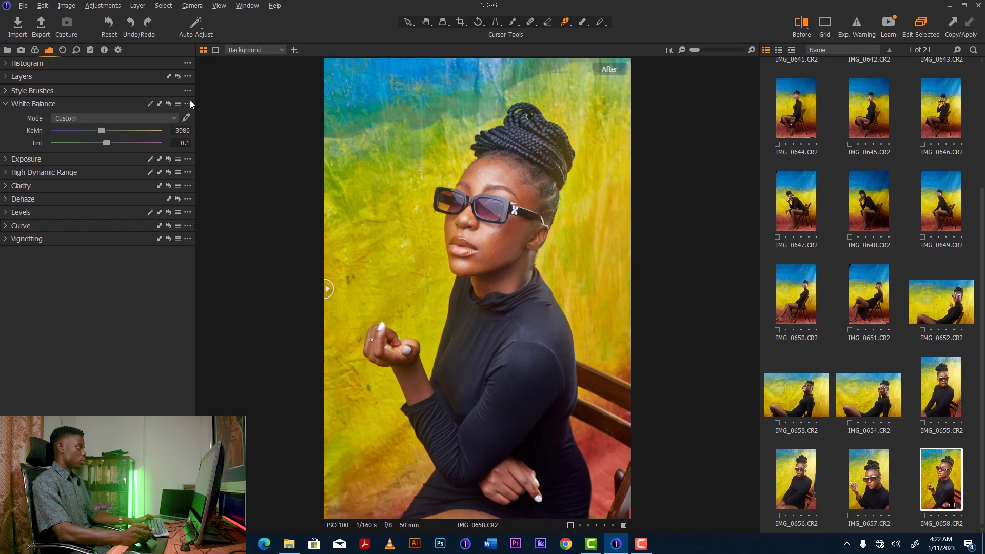
{"action": "left_click", "coordinate": [54, 104]}
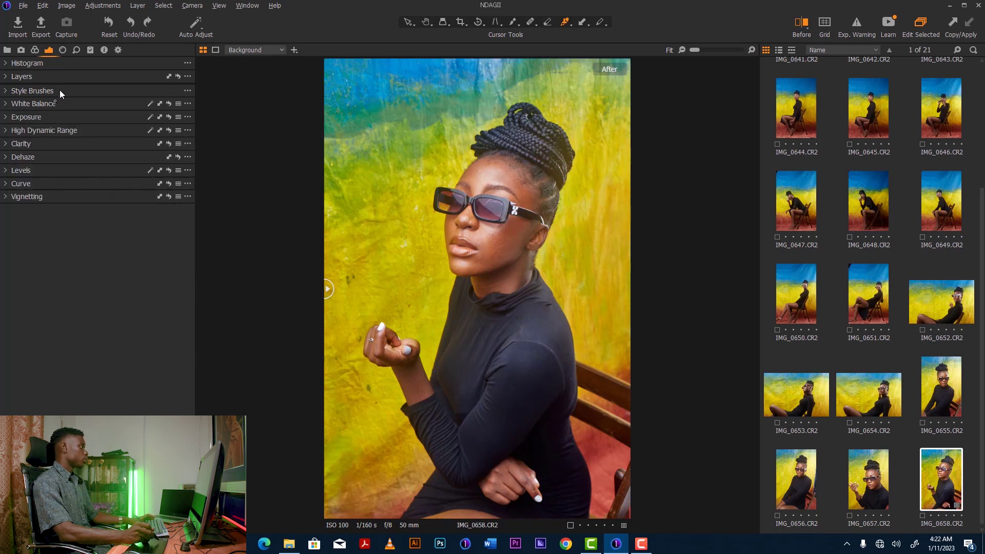
Step: Switch to the Color tool tab, briefly back to Exposure, then to Color again
{"action": "left_click", "coordinate": [34, 51]}
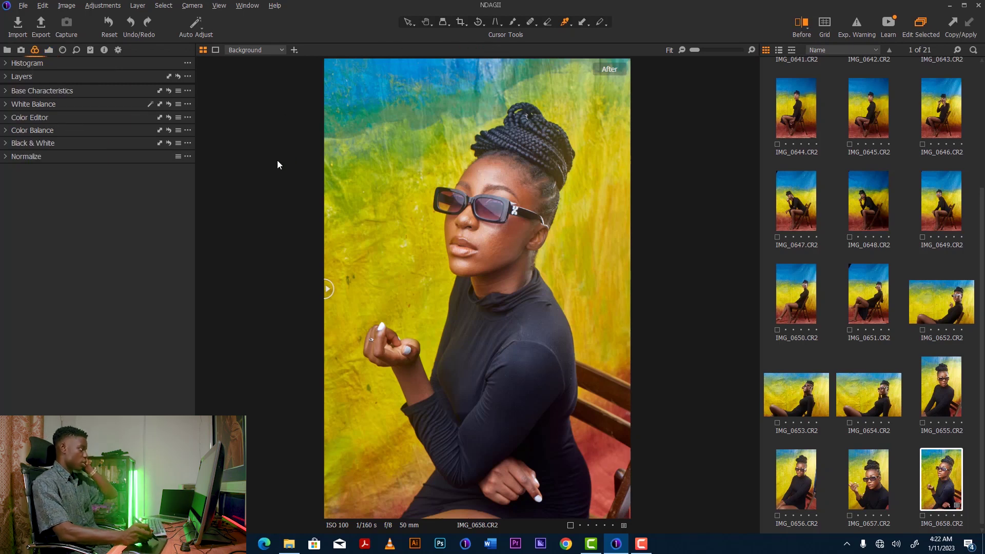
{"action": "left_click", "coordinate": [49, 51]}
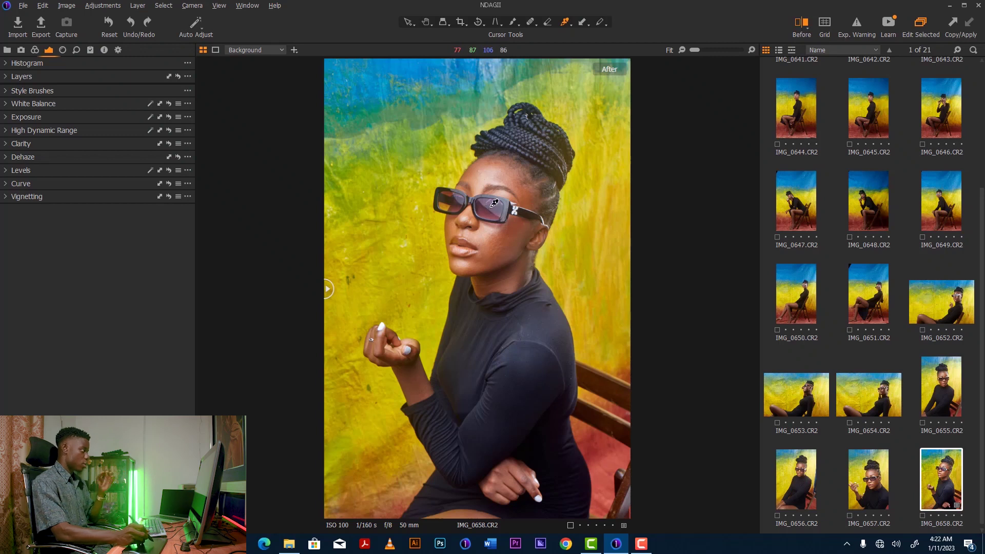
{"action": "left_click", "coordinate": [32, 48]}
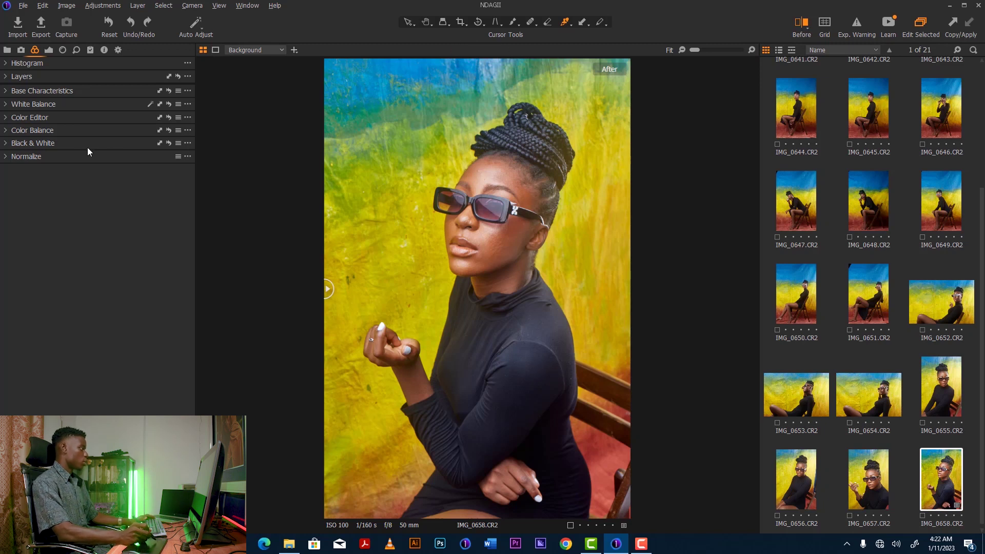
Step: In Color Editor Basic, readjust yellow saturation and set blue hue -24.4, saturation 53.9
{"action": "mouse_move", "coordinate": [30, 119]}
{"action": "left_click", "coordinate": [28, 118]}
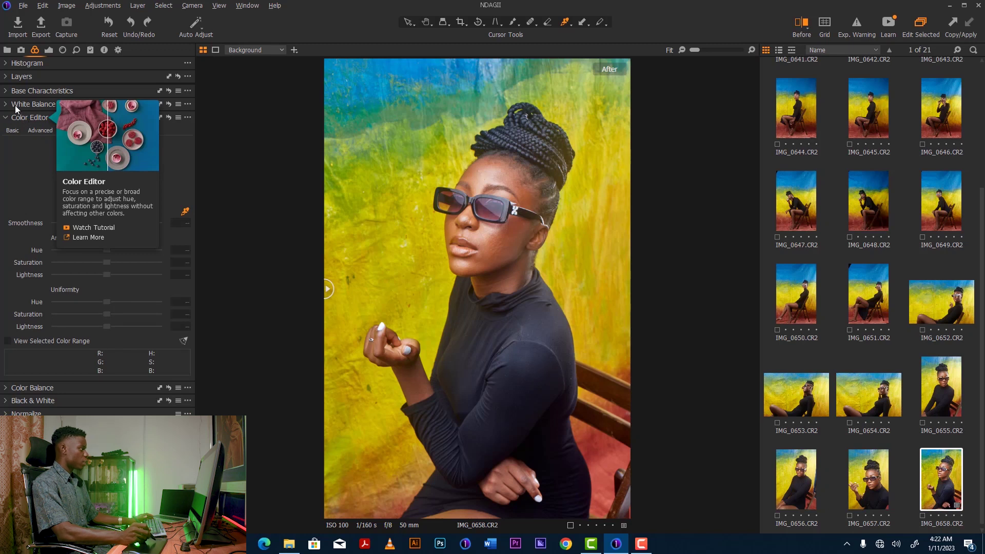
{"action": "left_click", "coordinate": [12, 131]}
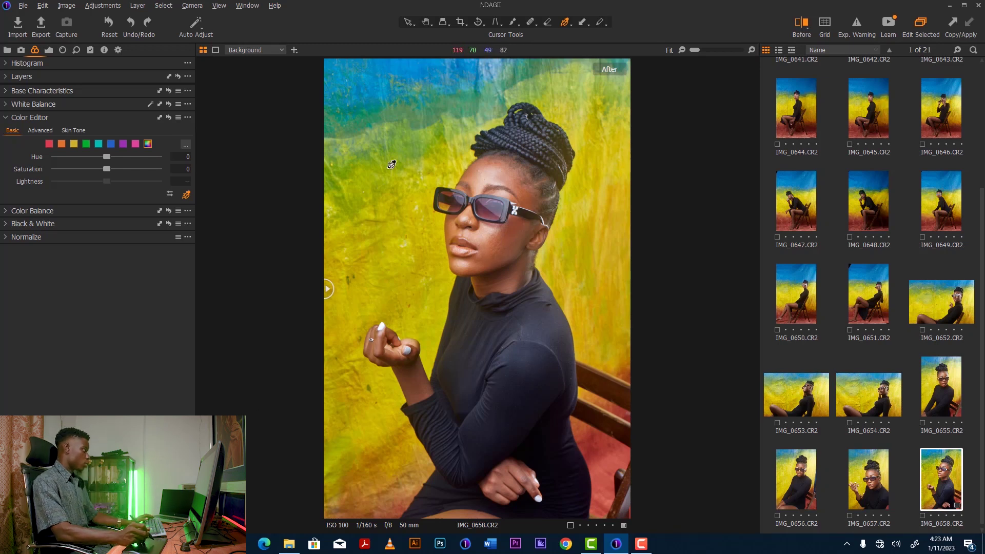
{"action": "left_click", "coordinate": [75, 144]}
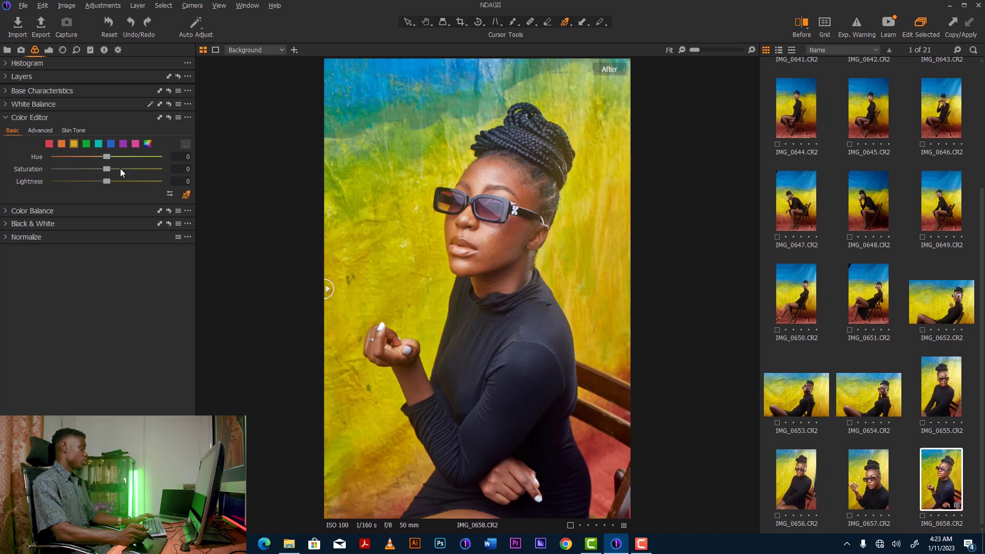
{"action": "left_click_drag", "start_coordinate": [108, 169], "coordinate": [55, 170]}
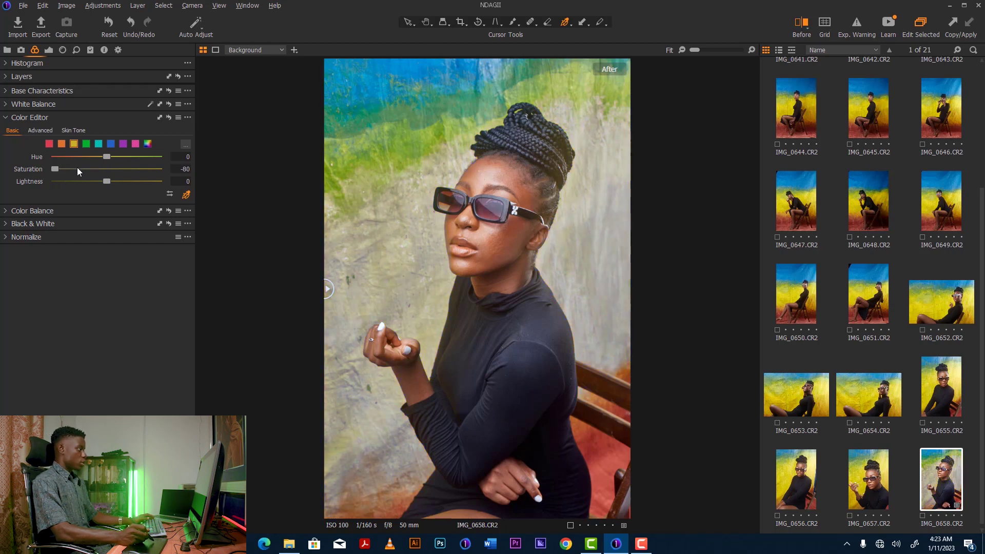
{"action": "left_click_drag", "start_coordinate": [74, 167], "coordinate": [125, 177]}
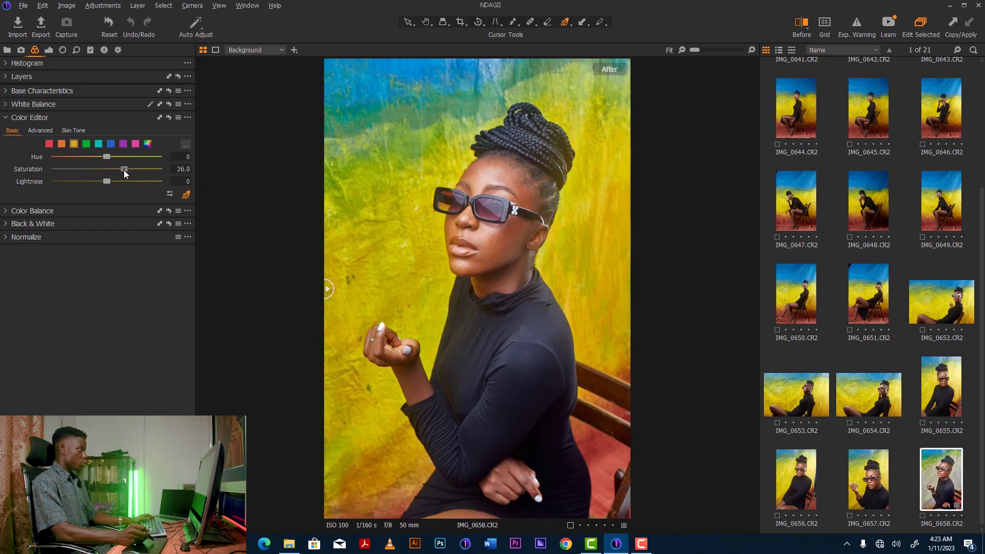
{"action": "left_click", "coordinate": [110, 144]}
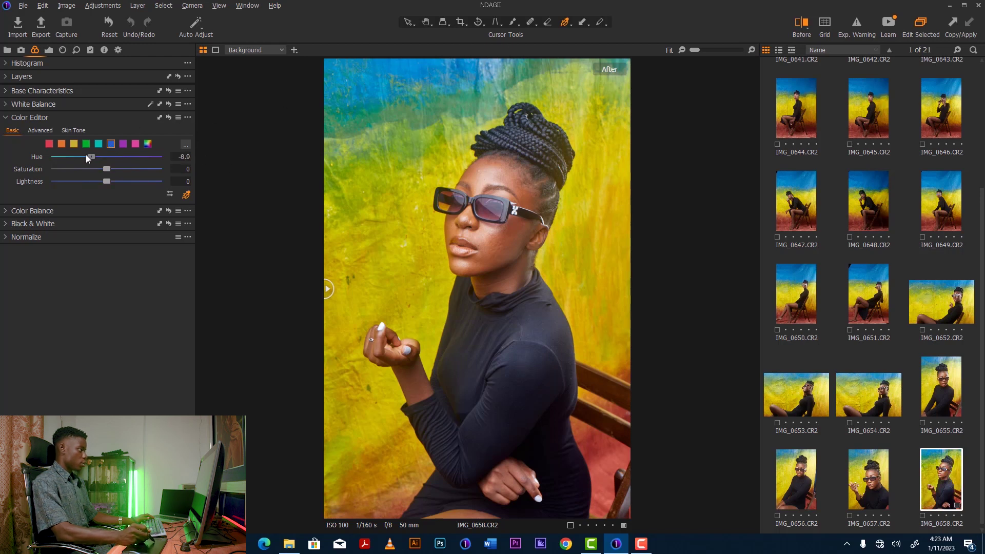
{"action": "left_click_drag", "start_coordinate": [66, 154], "coordinate": [142, 169]}
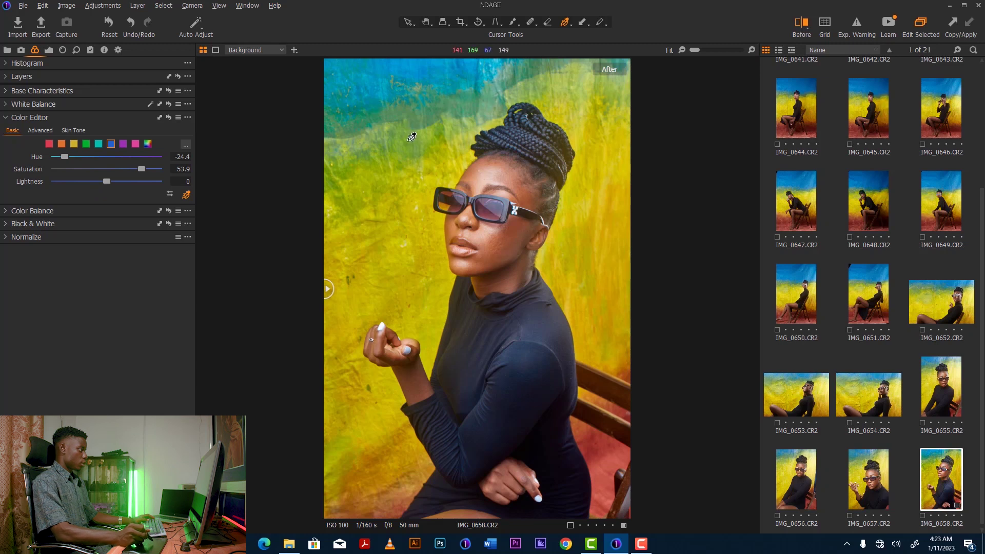
Step: Set the red colour range's saturation to 11.1 in Color Editor Basic
{"action": "left_click", "coordinate": [50, 144]}
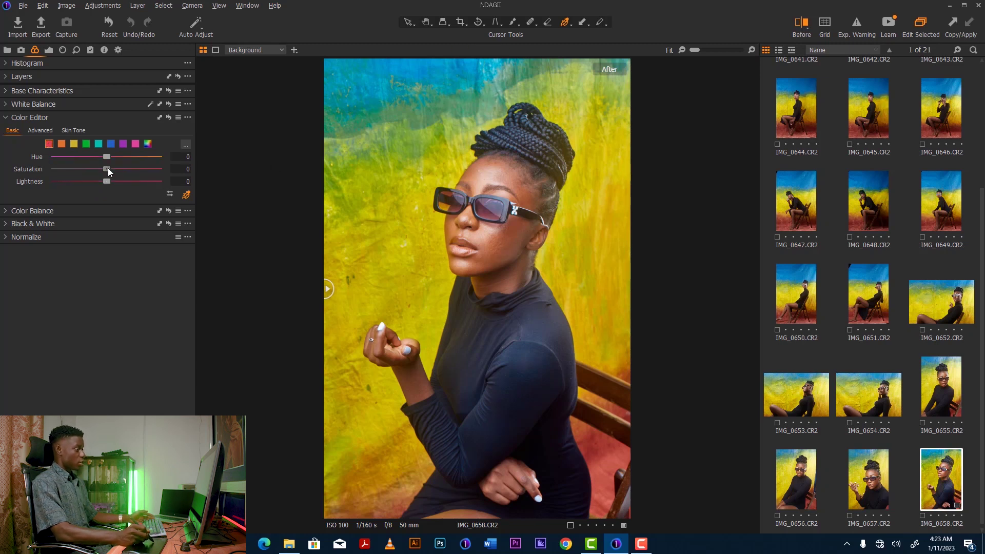
{"action": "left_click_drag", "start_coordinate": [108, 167], "coordinate": [86, 171]}
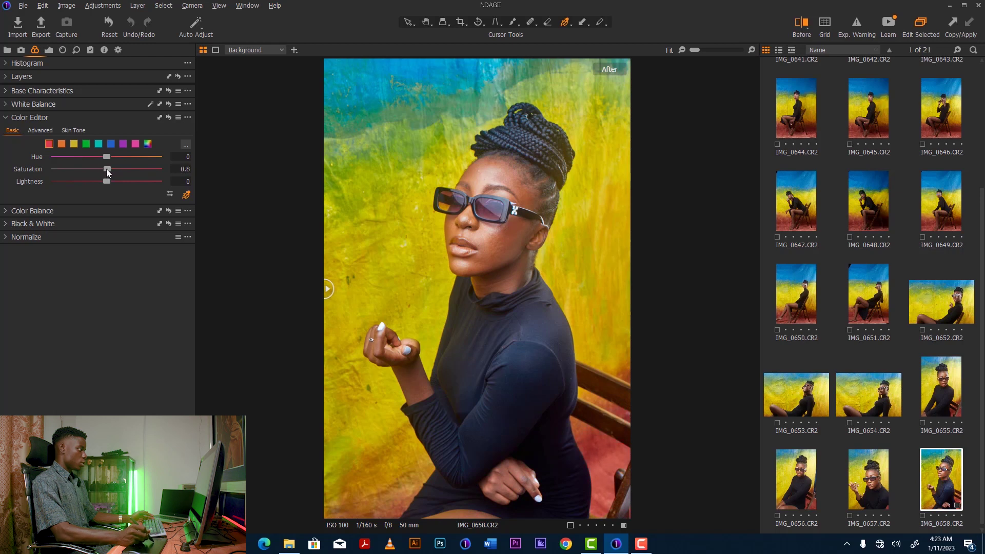
{"action": "left_click_drag", "start_coordinate": [107, 168], "coordinate": [113, 169]}
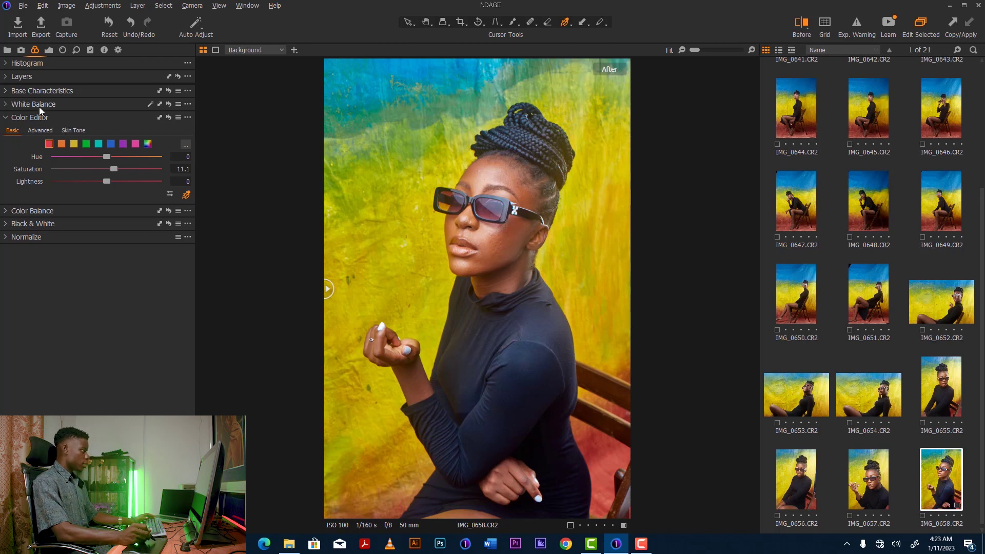
{"action": "left_click", "coordinate": [73, 131]}
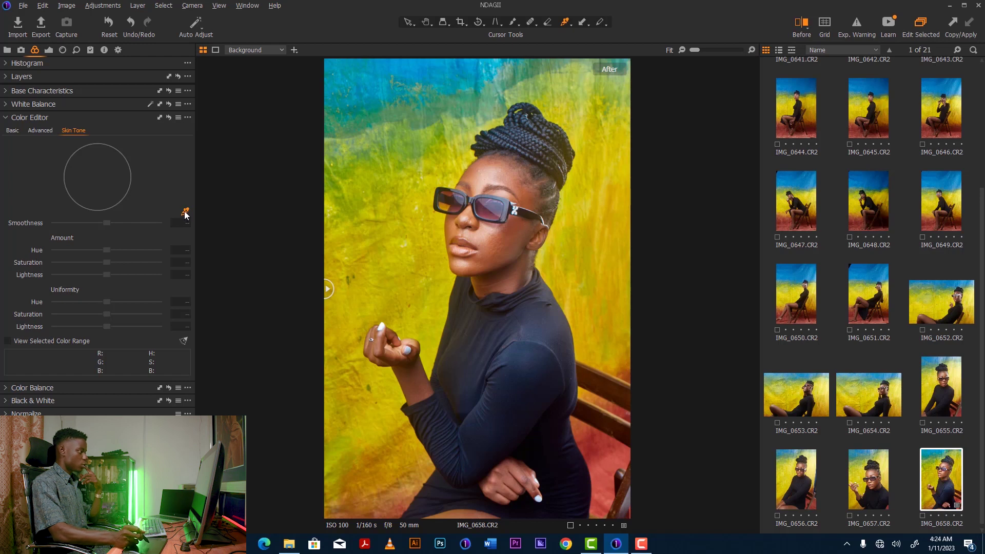
Step: Show the Skin Tone settings in the Color Editor tool
{"action": "left_click", "coordinate": [186, 214]}
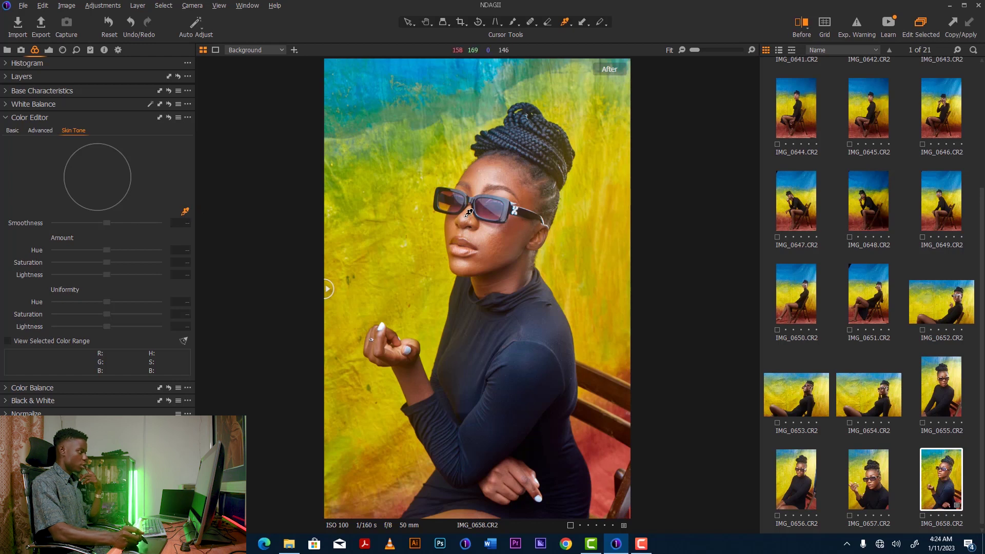
Step: Sample the face colour, then set Uniformity Hue 25, Amount Hue 1.4 and Saturation 3.6
{"action": "left_click", "coordinate": [495, 237]}
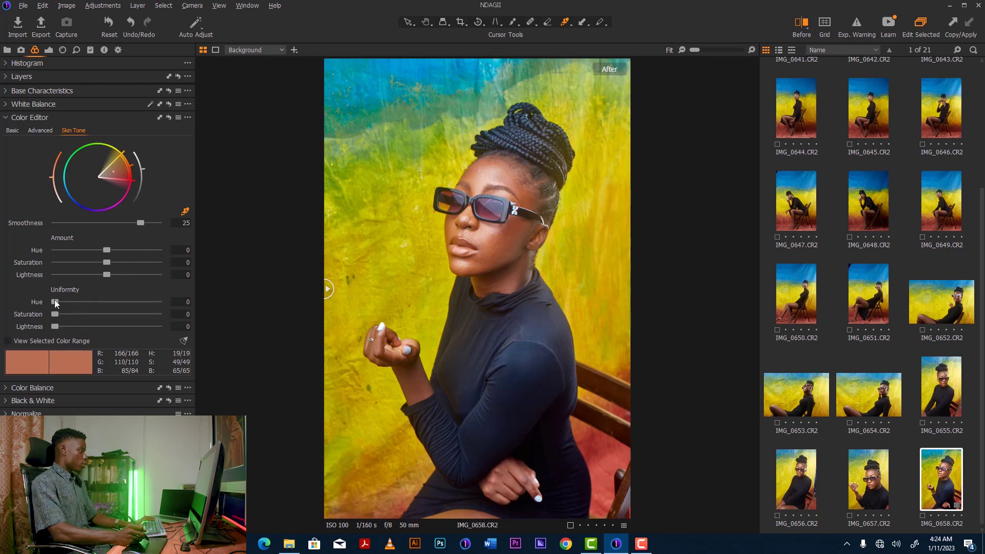
{"action": "left_click_drag", "start_coordinate": [62, 303], "coordinate": [82, 304]}
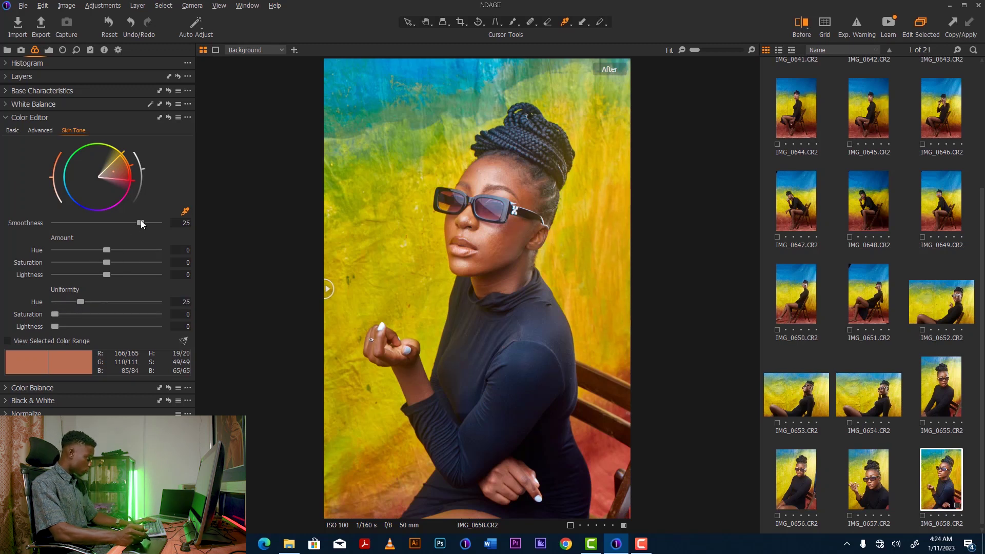
{"action": "left_click_drag", "start_coordinate": [108, 251], "coordinate": [91, 250]}
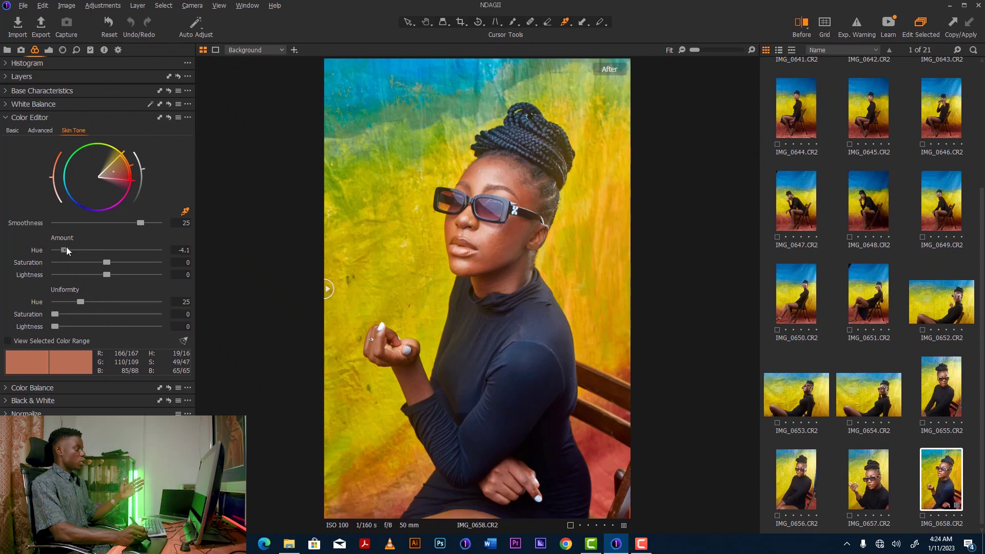
{"action": "left_click_drag", "start_coordinate": [66, 248], "coordinate": [146, 251]}
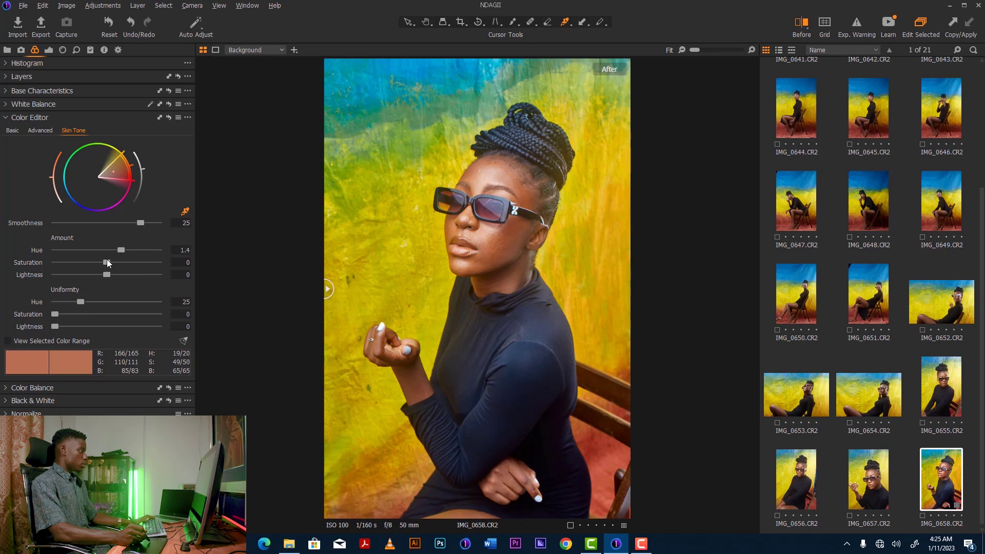
{"action": "mouse_move", "coordinate": [106, 264]}
{"action": "left_mouse_down"}
{"action": "mouse_move", "coordinate": [97, 262]}
{"action": "mouse_move", "coordinate": [111, 262]}
{"action": "left_mouse_up"}
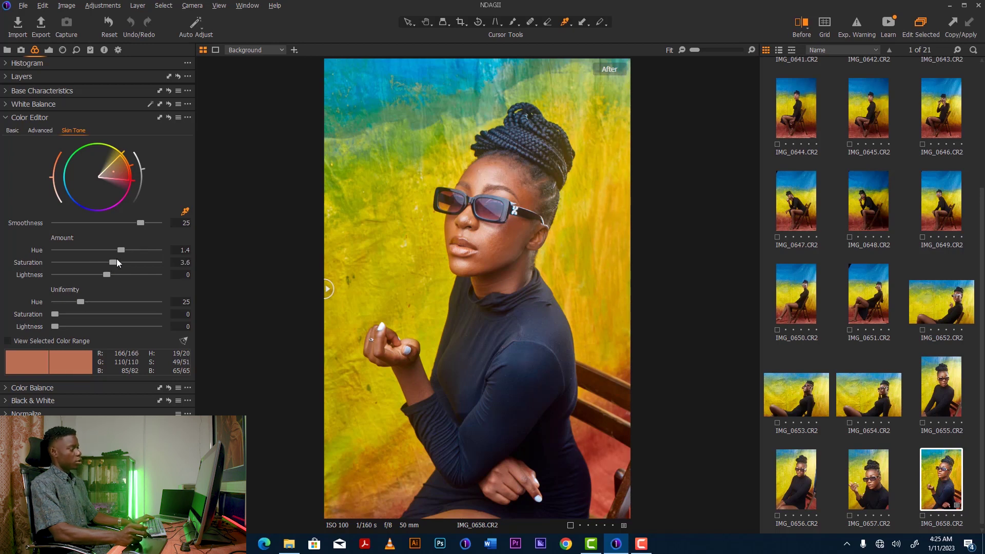
{"action": "left_click", "coordinate": [56, 117]}
{"action": "left_click", "coordinate": [51, 116]}
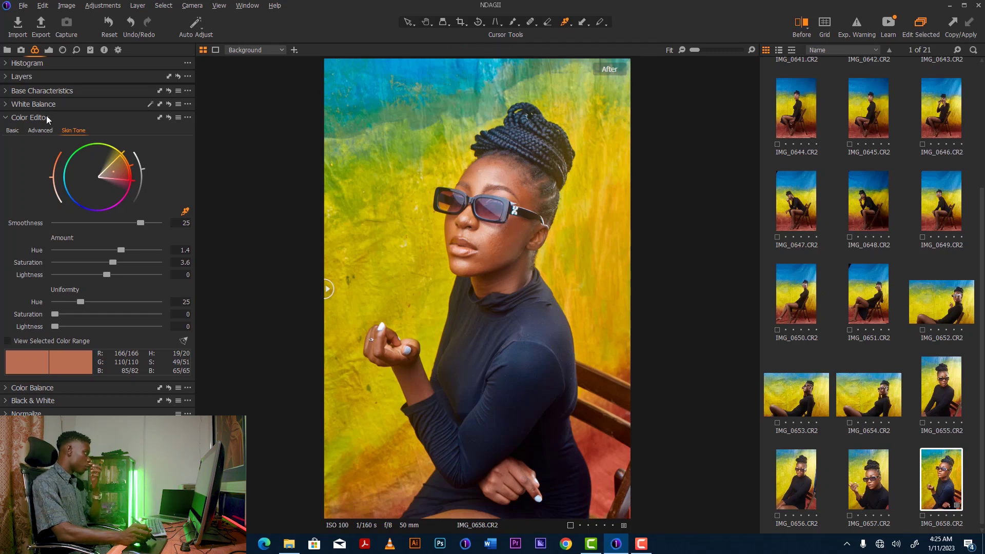
{"action": "mouse_move", "coordinate": [46, 116]}
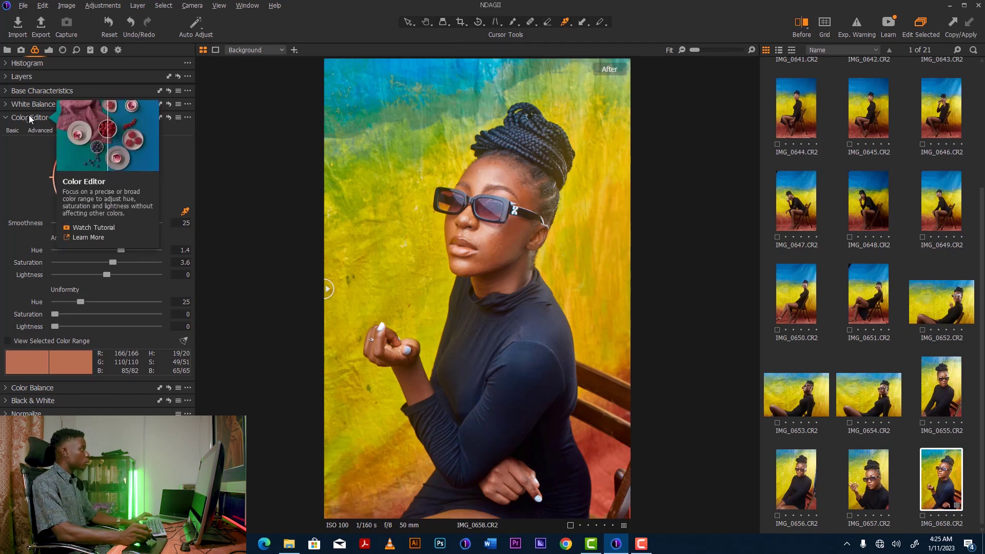
Step: Move Color Balance above Color Editor, expand it, and tint the shadows slightly blue
{"action": "left_click_drag", "start_coordinate": [28, 116], "coordinate": [20, 129]}
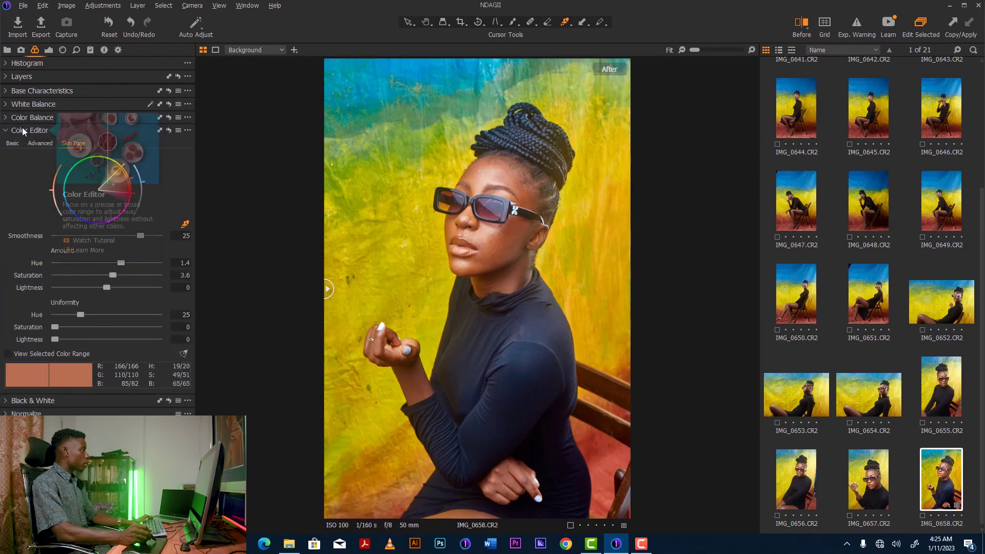
{"action": "left_click", "coordinate": [27, 117]}
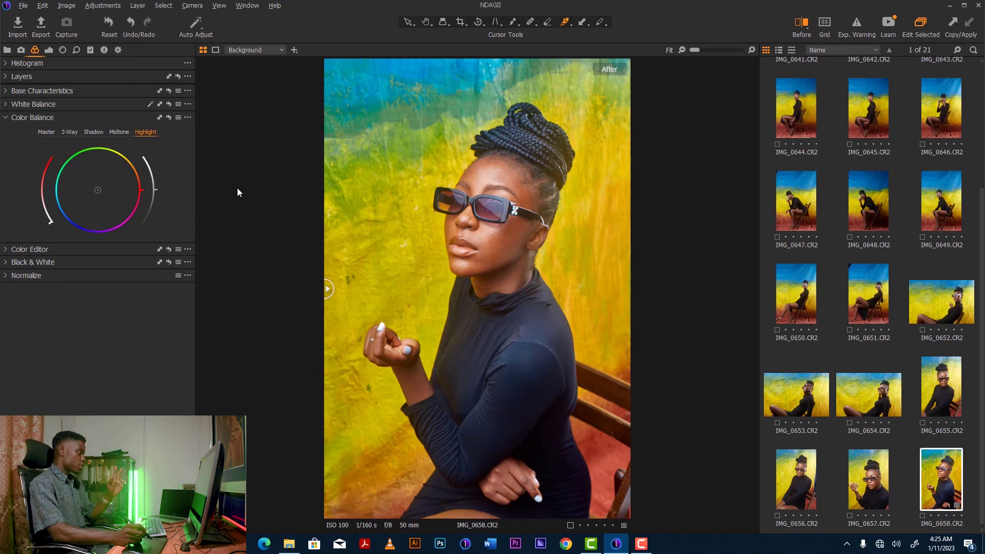
{"action": "left_click", "coordinate": [97, 133]}
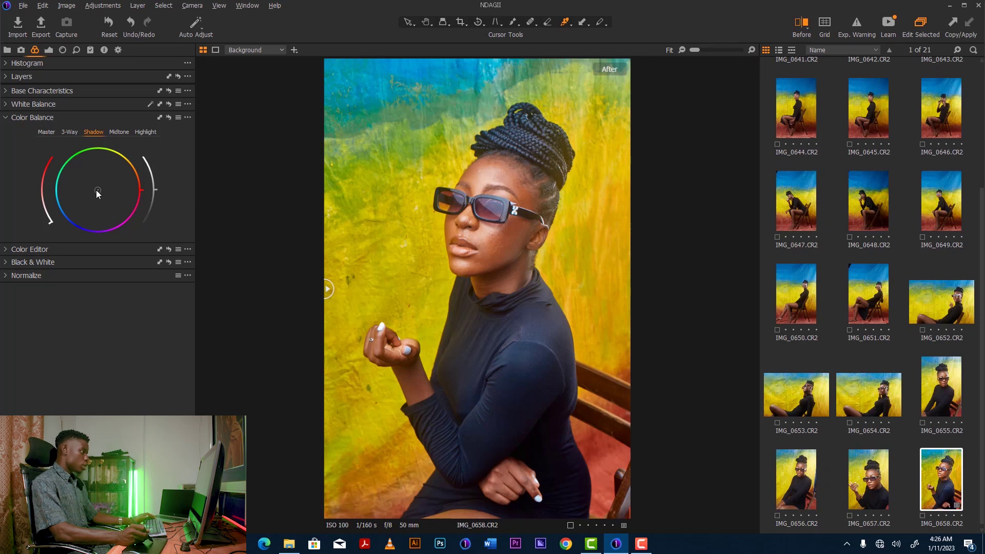
{"action": "left_click_drag", "start_coordinate": [97, 191], "coordinate": [97, 193]}
Step: Warm the midtones toward orange and cool the highlights slightly toward cyan in Color Balance
{"action": "left_click", "coordinate": [120, 133]}
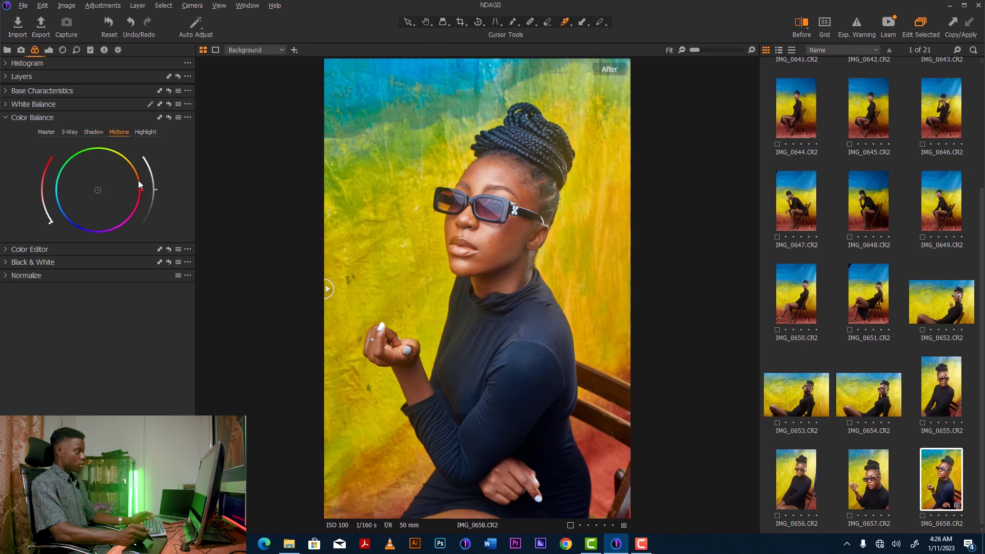
{"action": "left_click_drag", "start_coordinate": [99, 190], "coordinate": [100, 187]}
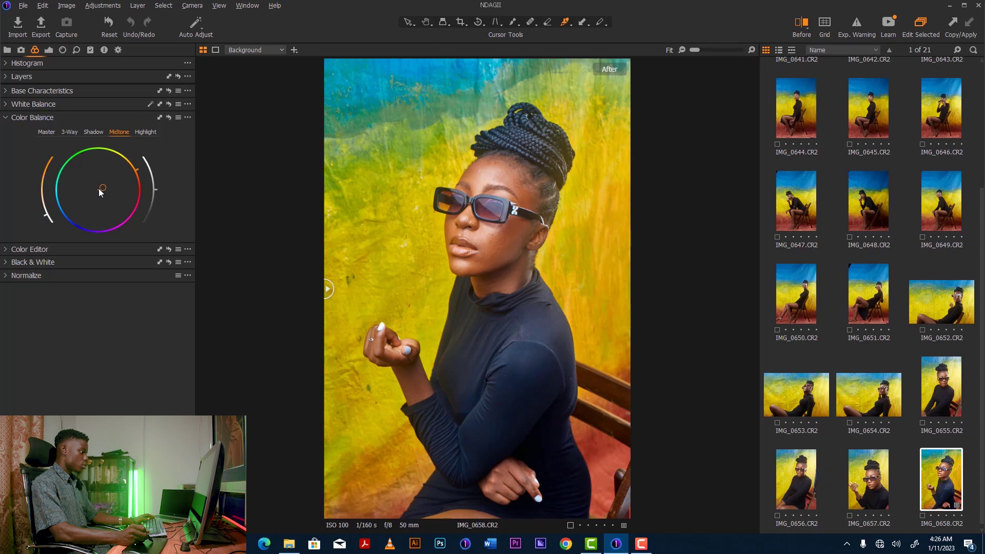
{"action": "left_click_drag", "start_coordinate": [101, 192], "coordinate": [126, 157]}
{"action": "left_click", "coordinate": [146, 133]}
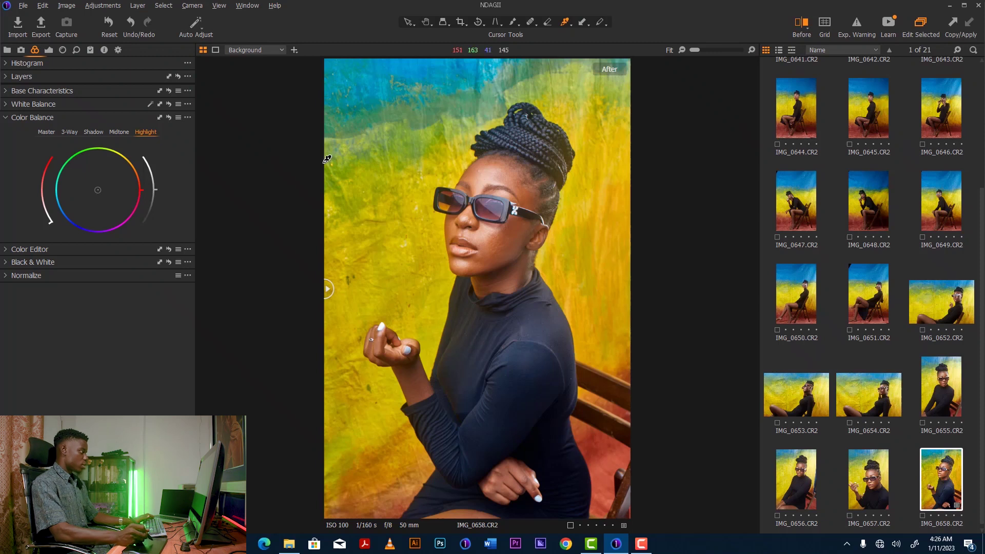
{"action": "left_click", "coordinate": [97, 190]}
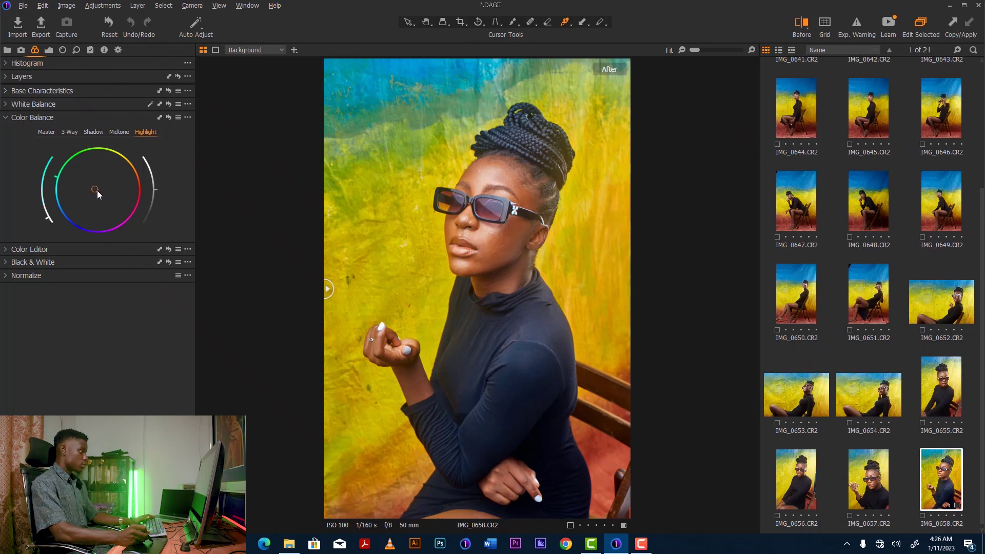
{"action": "left_click_drag", "start_coordinate": [97, 190], "coordinate": [95, 189]}
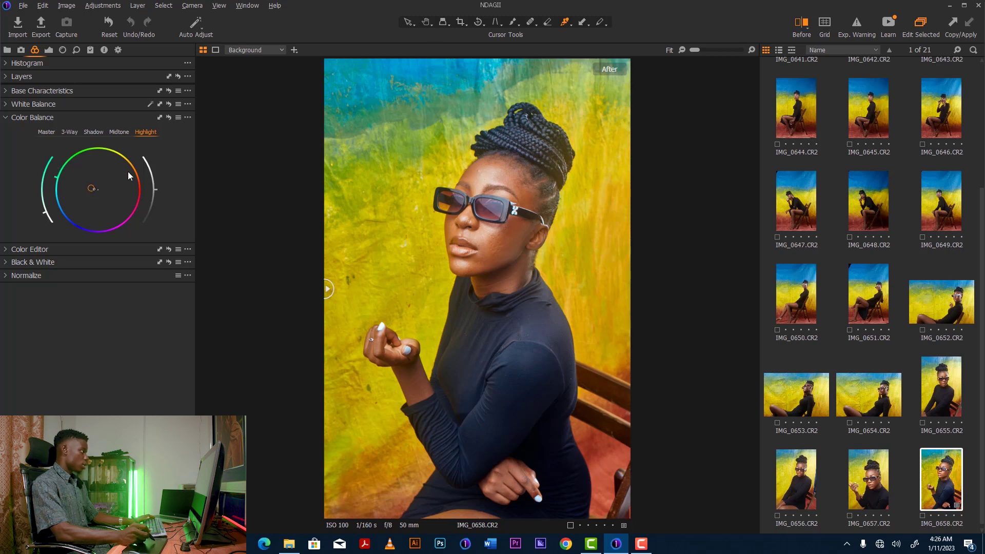
Step: Put Color Editor back above Color Balance, preview Black & White off again, and split Before/After
{"action": "left_click", "coordinate": [50, 117]}
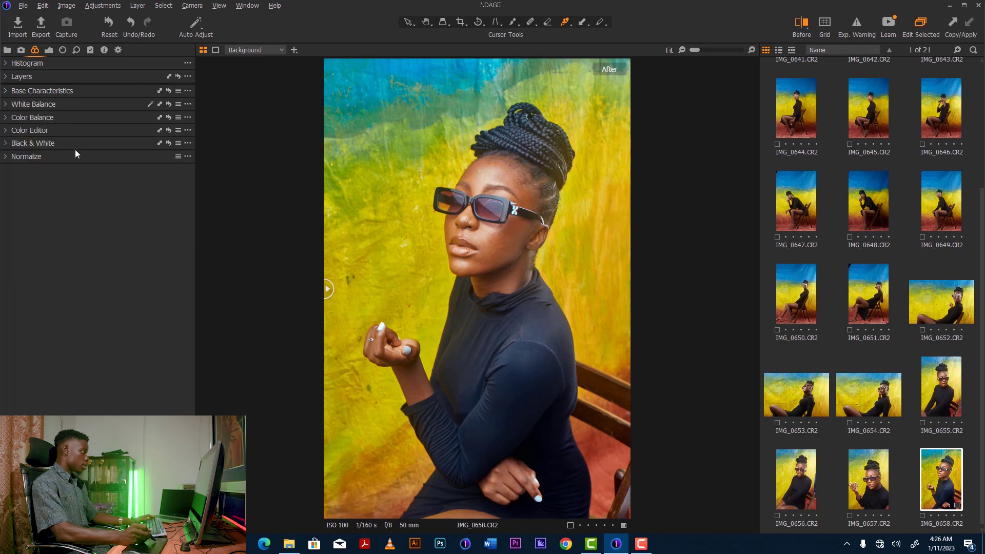
{"action": "left_click_drag", "start_coordinate": [58, 130], "coordinate": [63, 120]}
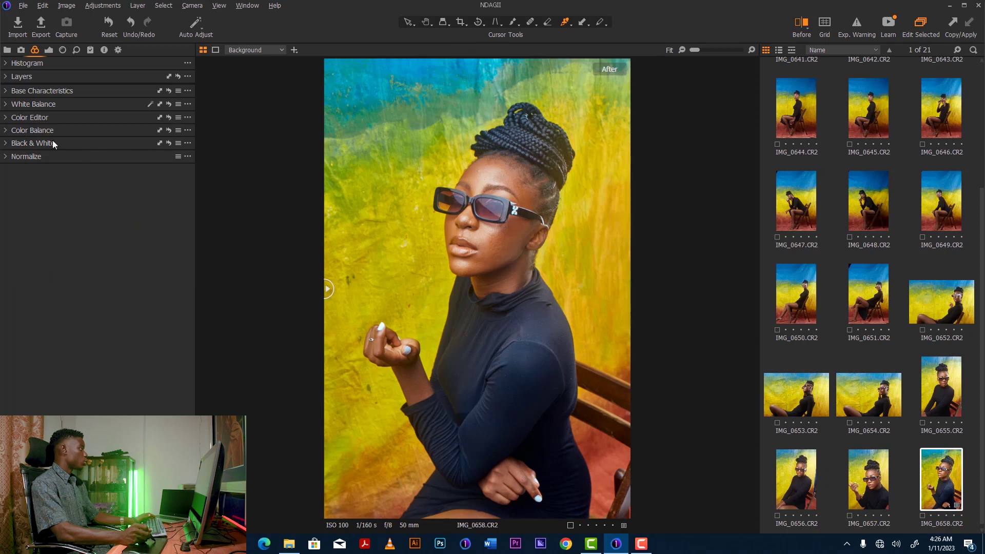
{"action": "left_click", "coordinate": [23, 145]}
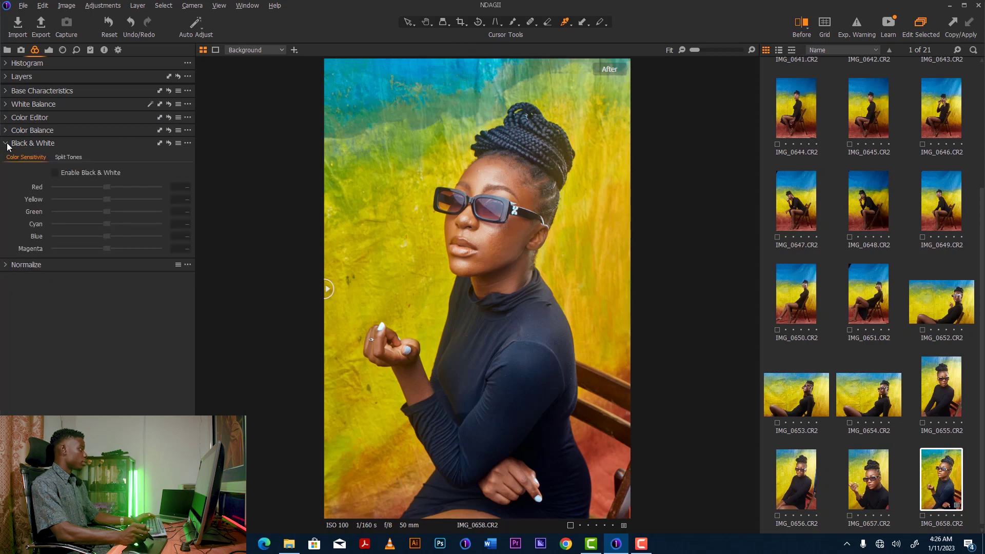
{"action": "left_click", "coordinate": [57, 174]}
{"action": "left_click", "coordinate": [54, 173]}
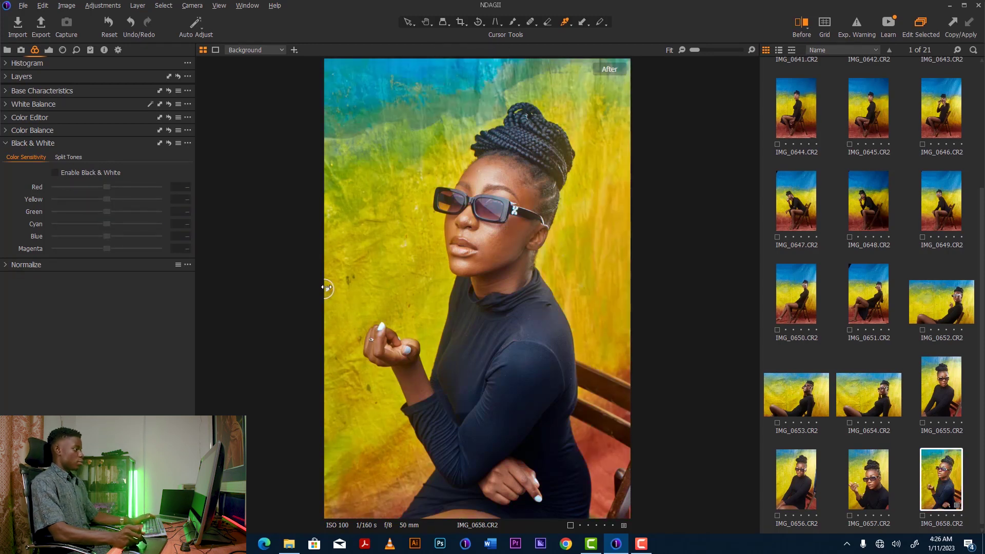
{"action": "left_click_drag", "start_coordinate": [326, 287], "coordinate": [371, 287]}
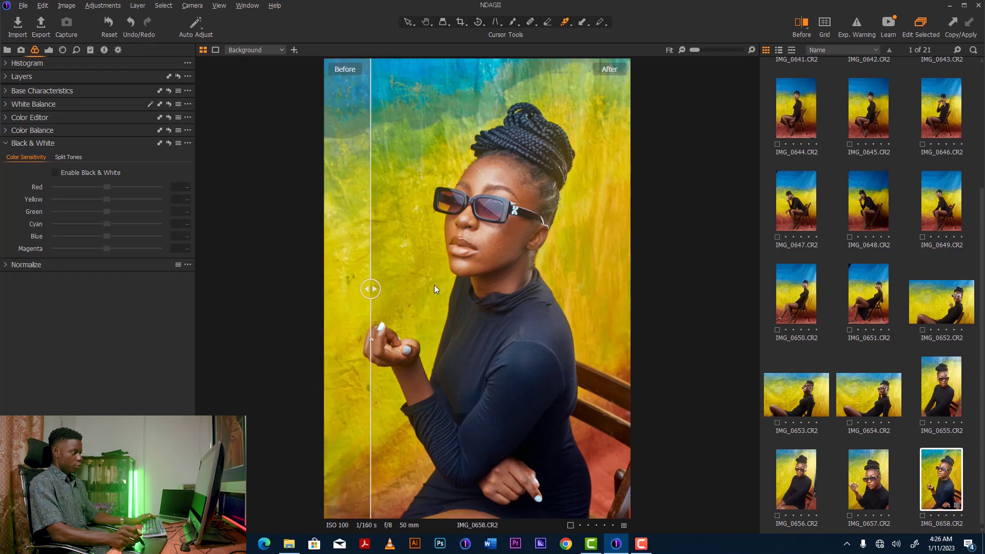
Step: Drag the Before/After divider to the left edge to show only the graded image
{"action": "left_click_drag", "start_coordinate": [434, 289], "coordinate": [206, 304]}
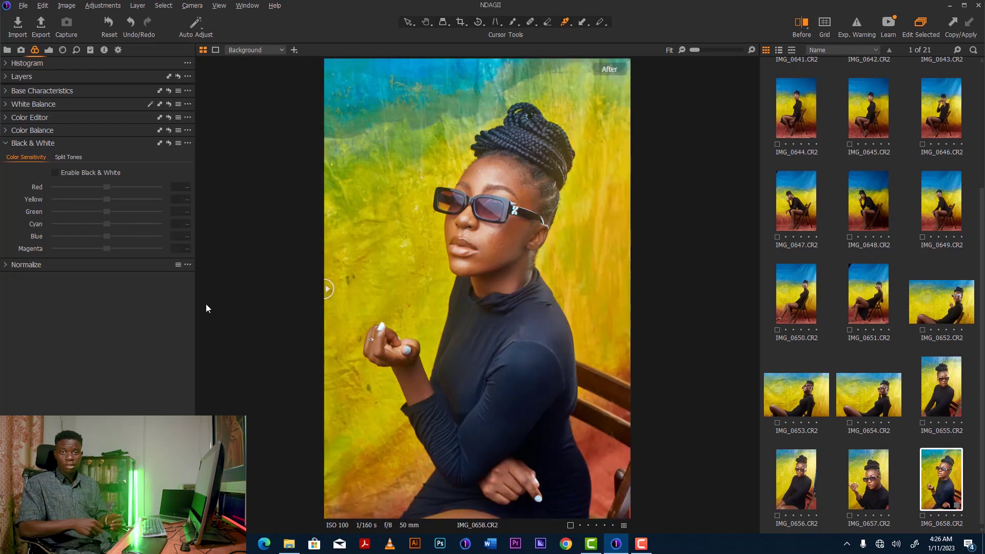